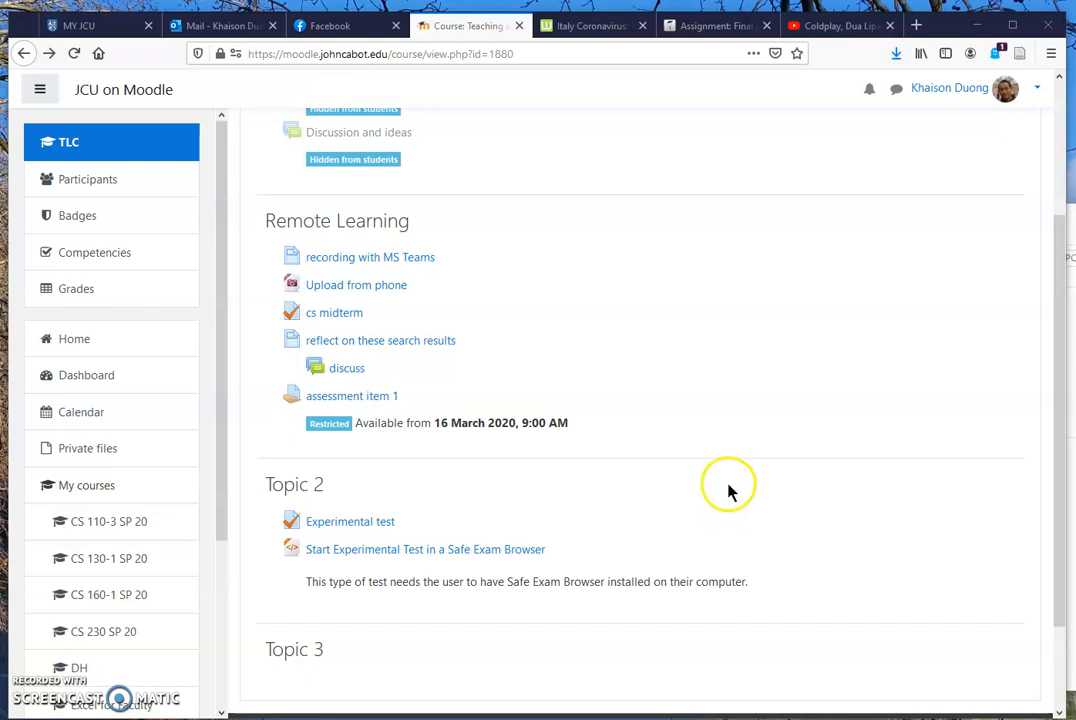
# Look through the full course administration page of the Teaching and Learning course and return to the course page.
pyautogui.scroll(3, 790, 390)
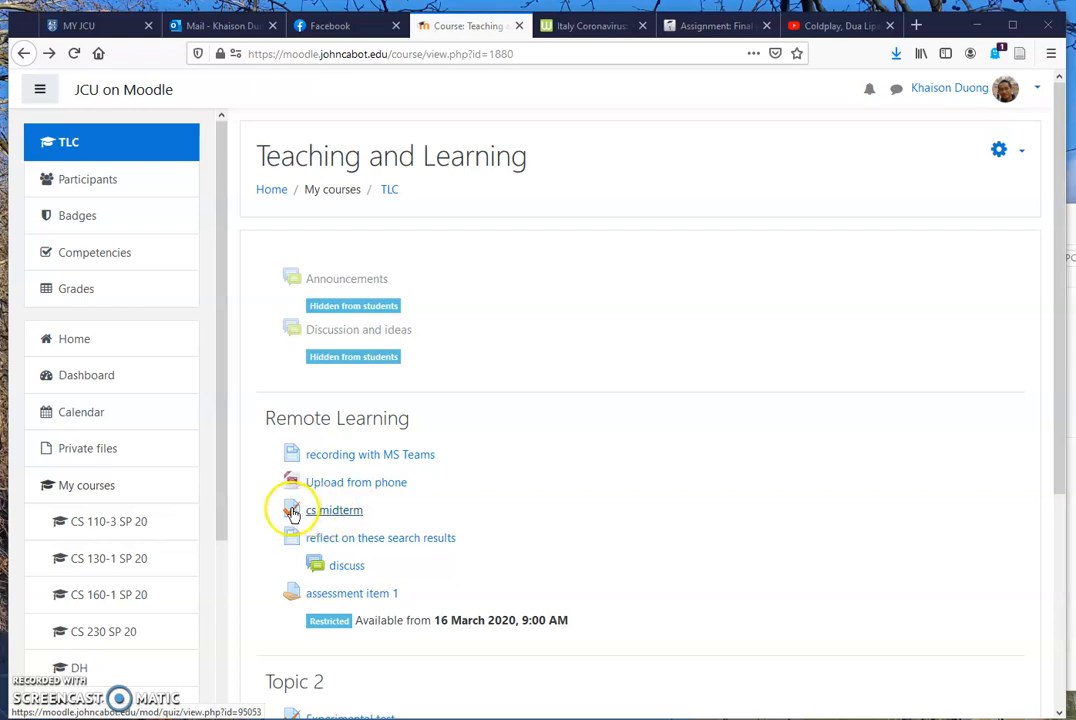
pyautogui.click(998, 148)
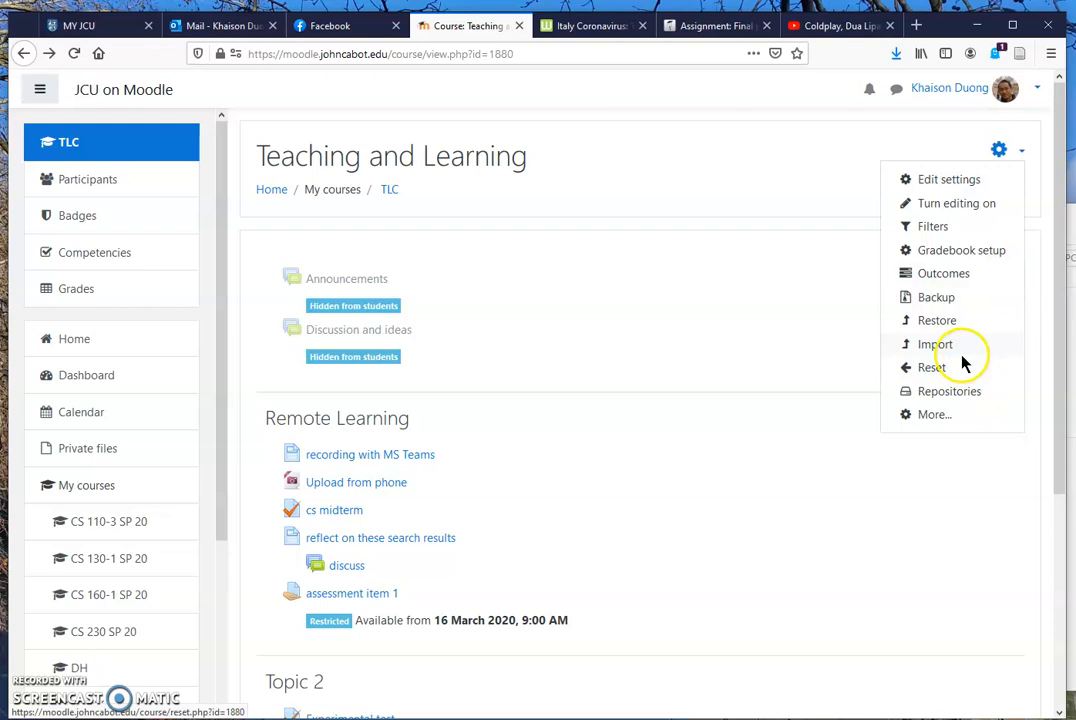
pyautogui.click(932, 415)
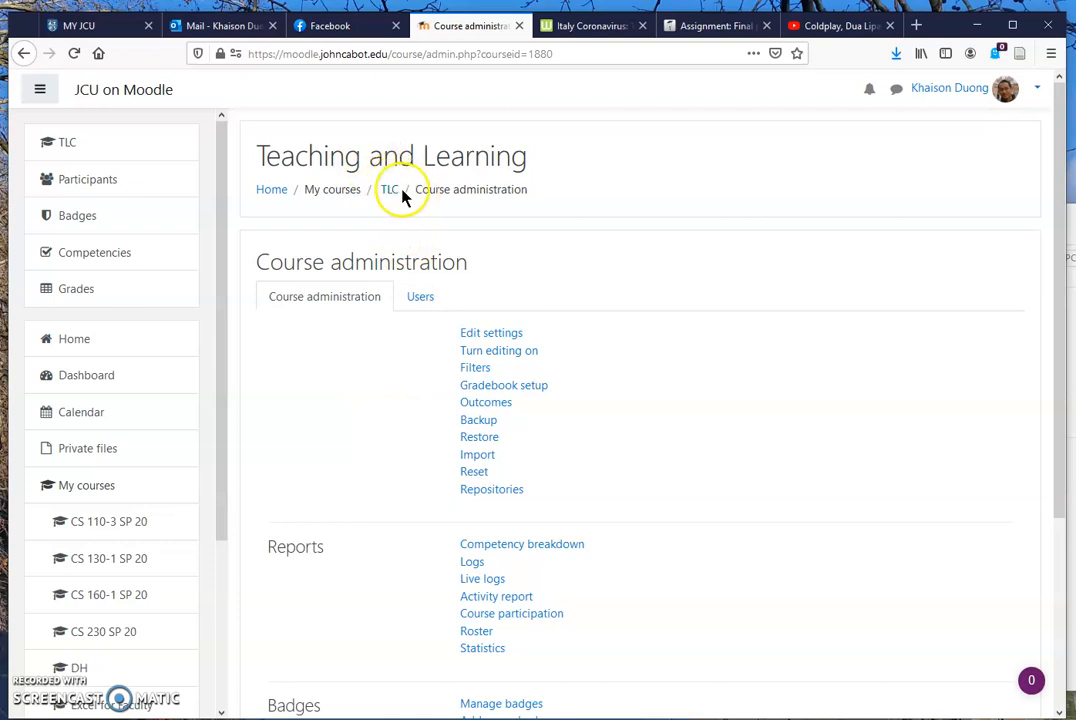
pyautogui.scroll(-5, 644, 368)
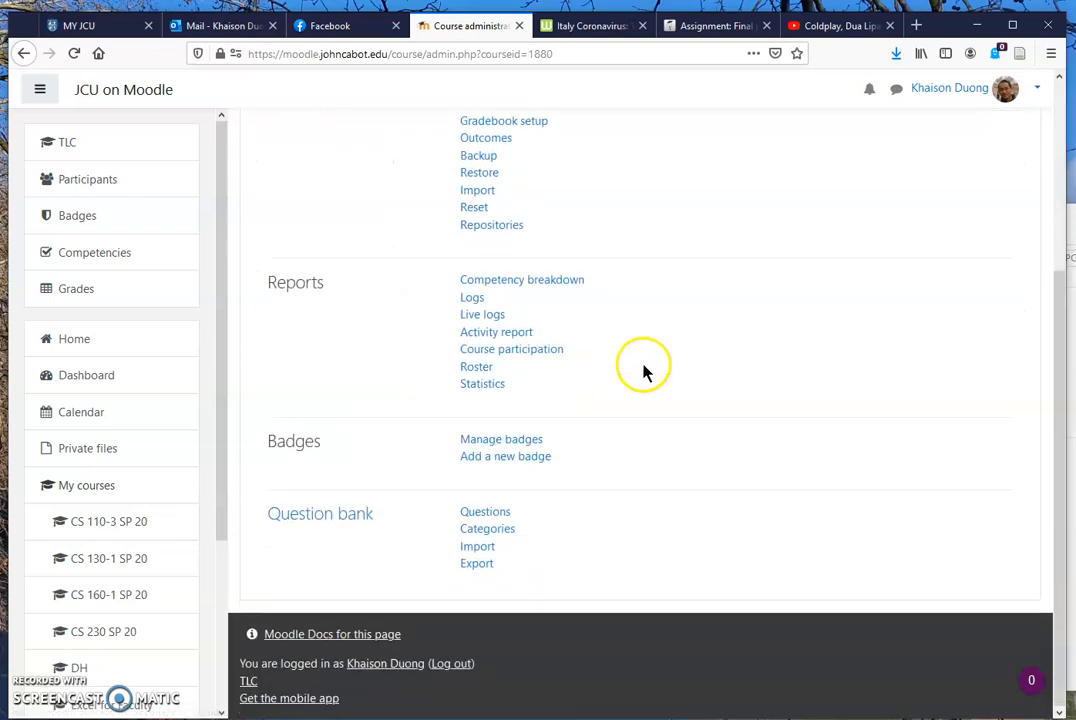
pyautogui.scroll(5, 427, 480)
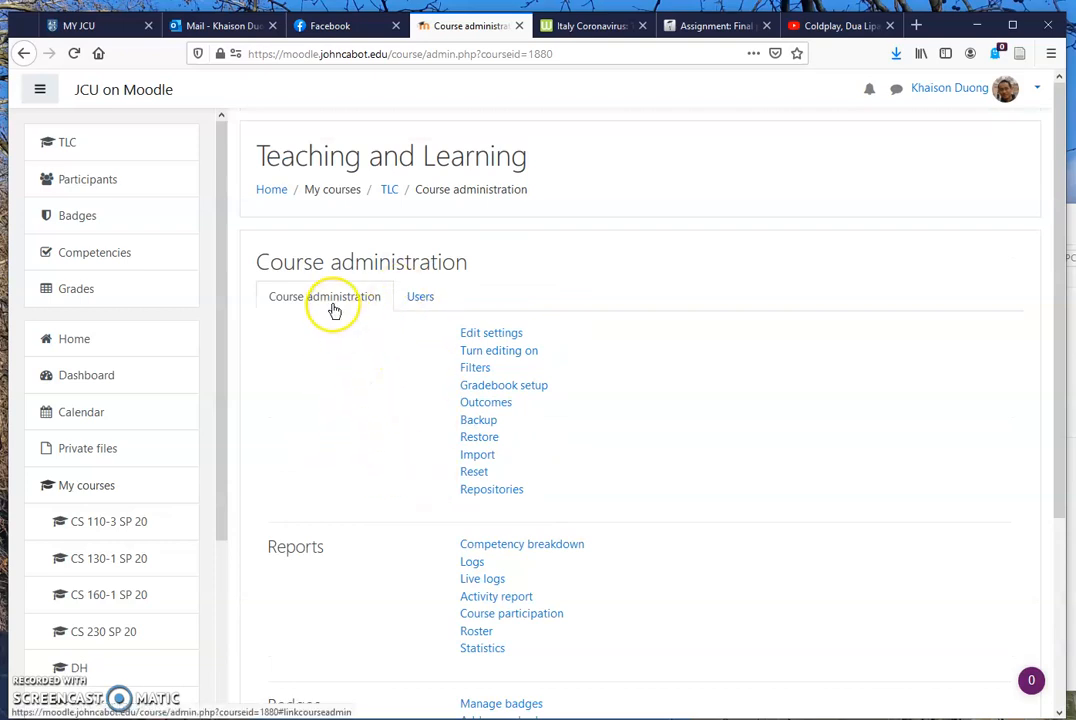
pyautogui.click(499, 351)
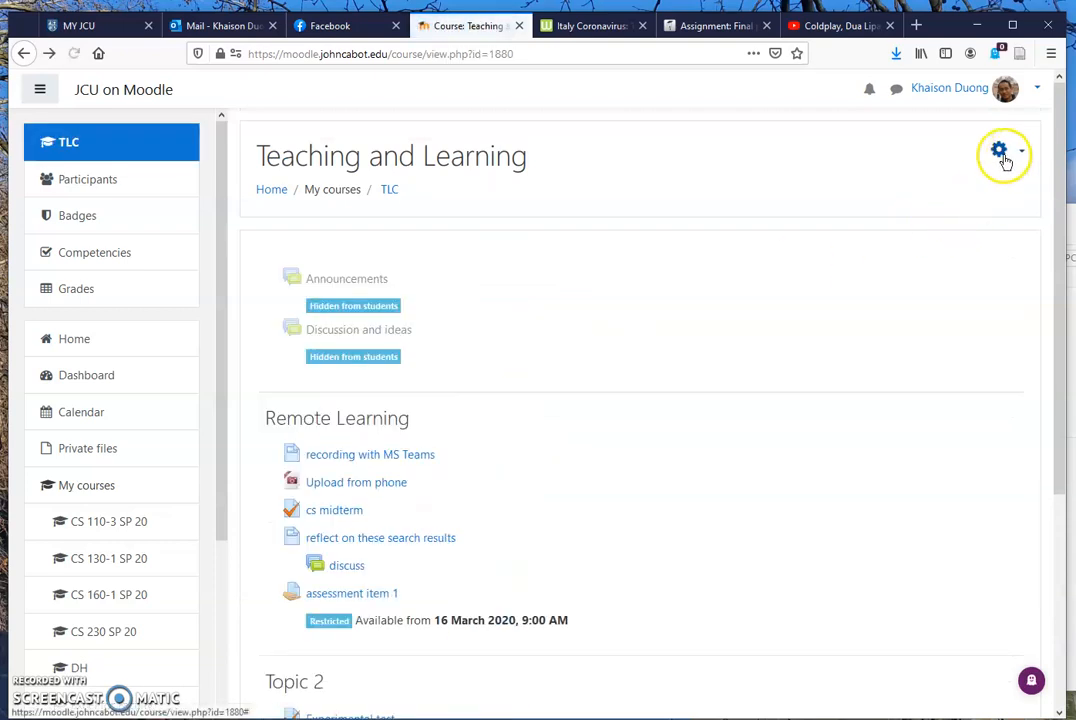
# Open the question bank's categories from the course's full administration page.
pyautogui.click(1001, 152)
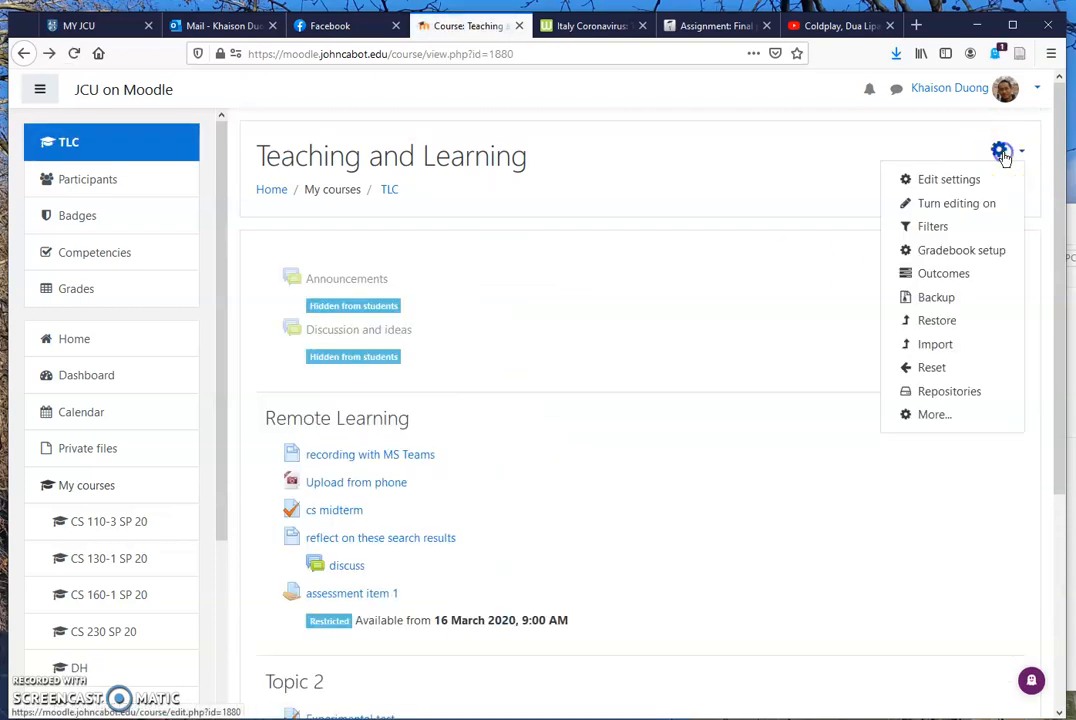
pyautogui.click(937, 416)
pyautogui.scroll(-3, 384, 380)
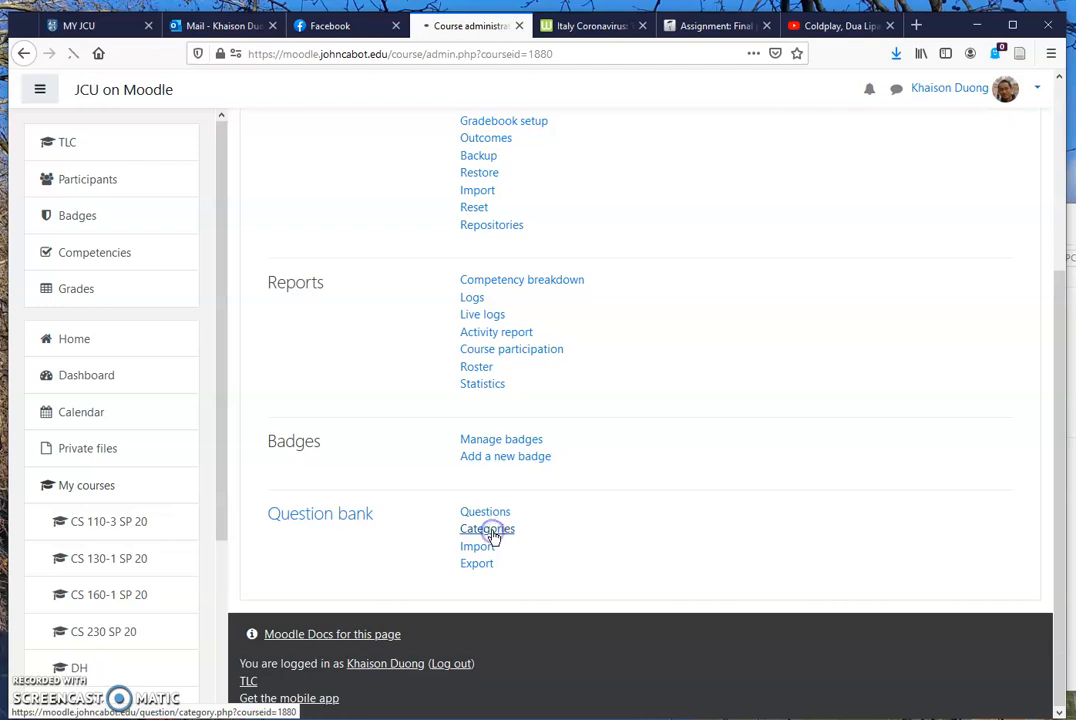
# Add a question category named "excel qs" under the parent category Default for TLC.
pyautogui.click(521, 545)
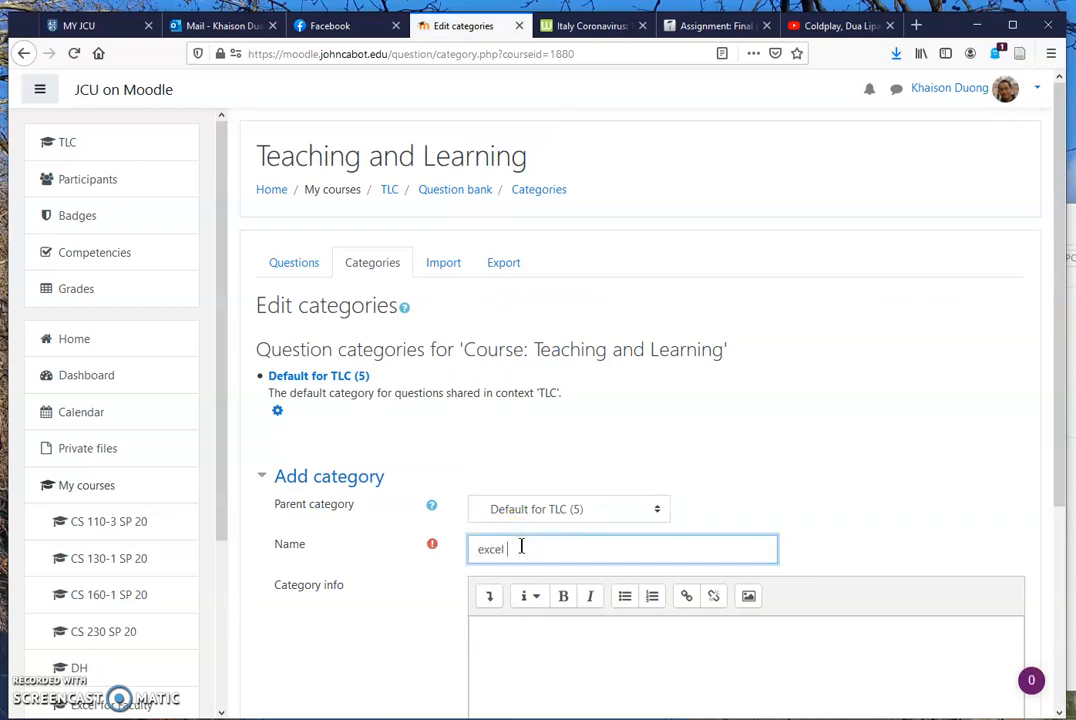
pyautogui.scroll(-5, 408, 583)
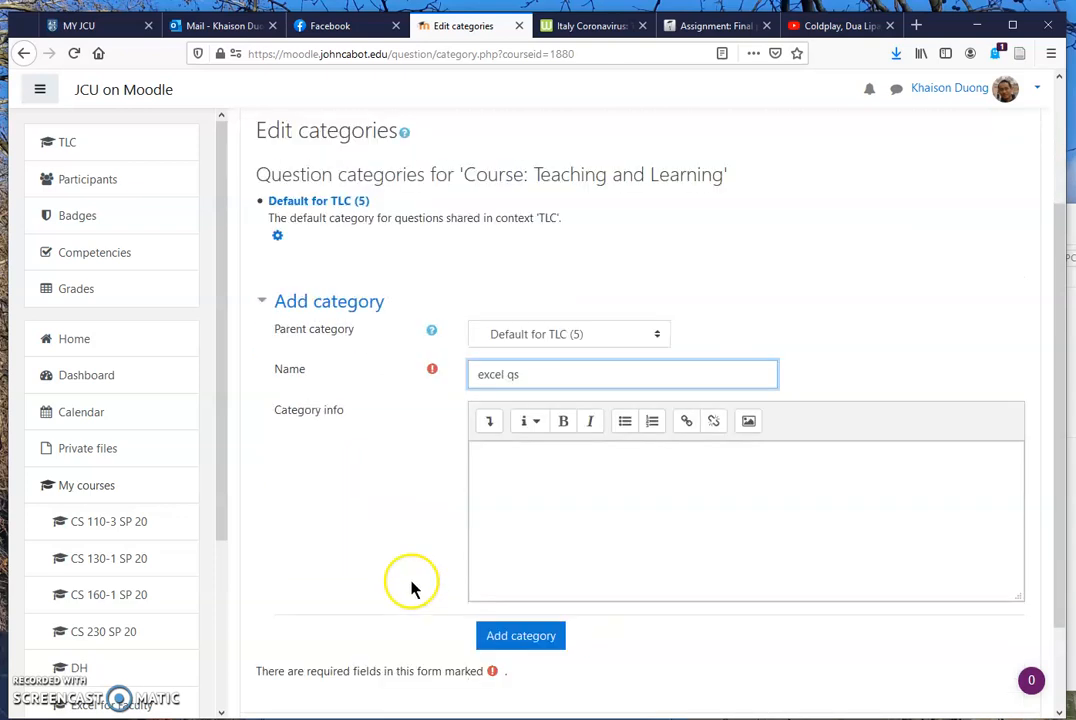
pyautogui.click(518, 534)
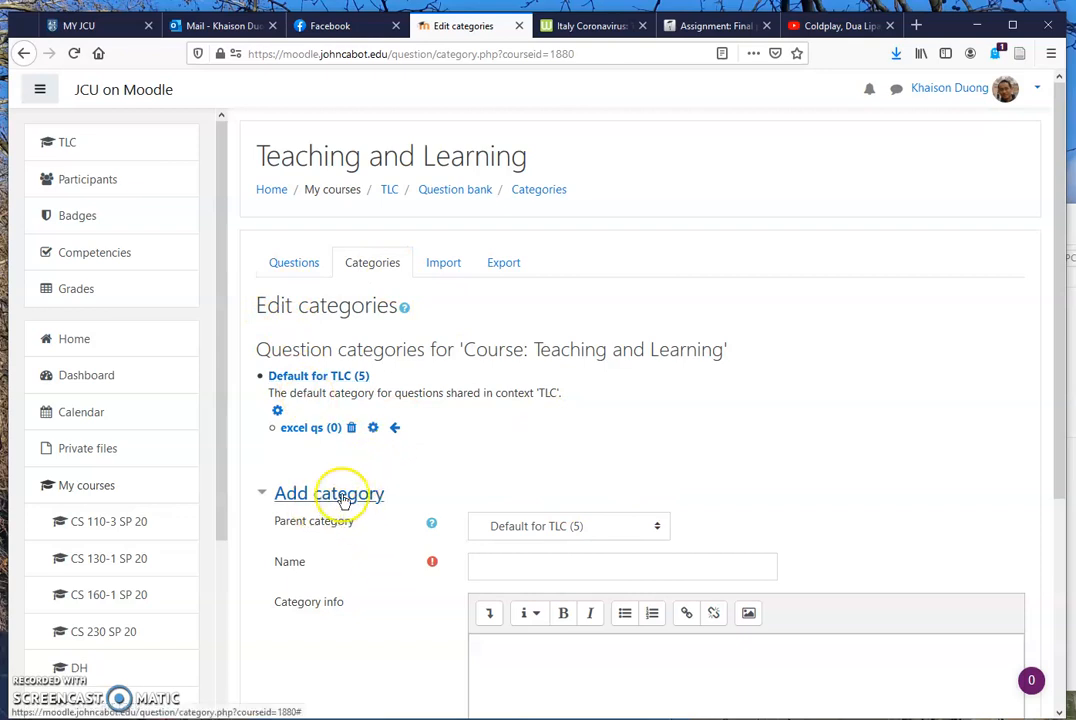
# Add another question category named "word qs" under Default for TLC, and view the available parent categories.
pyautogui.click(508, 564)
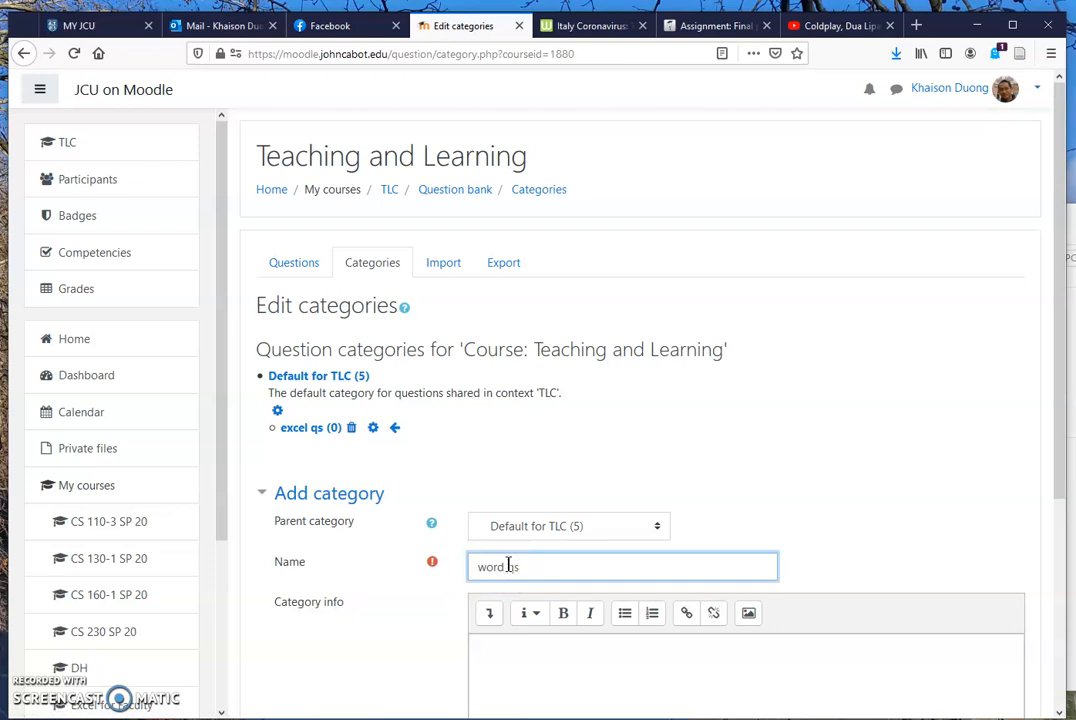
pyautogui.scroll(-5, 403, 516)
pyautogui.click(508, 531)
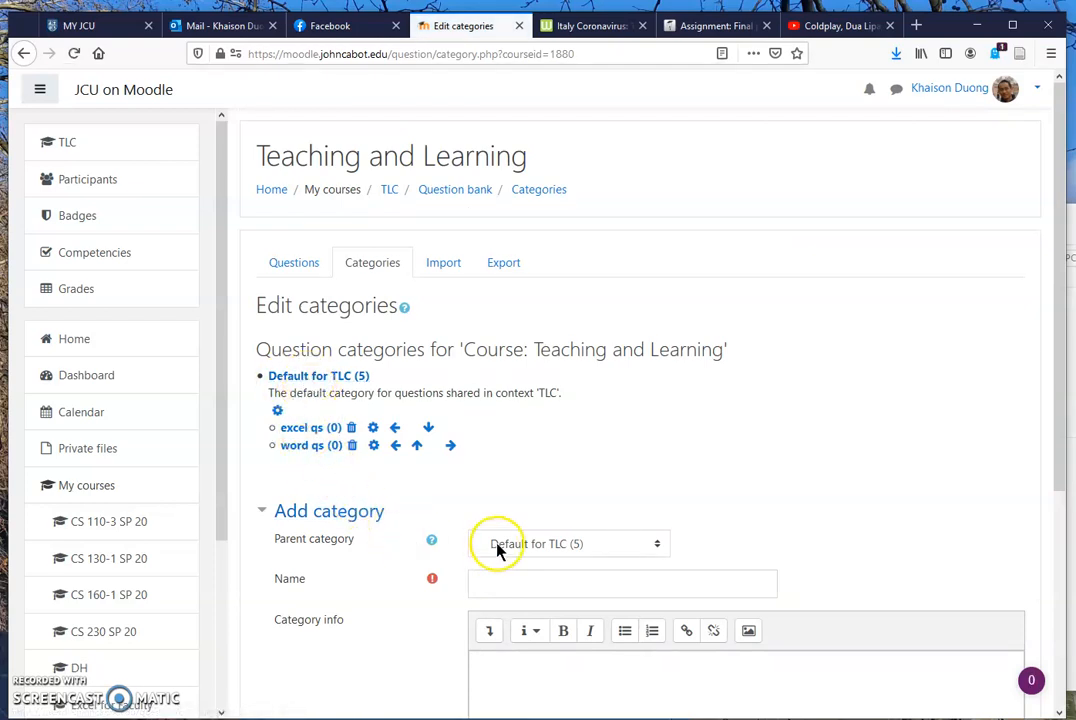
pyautogui.click(527, 553)
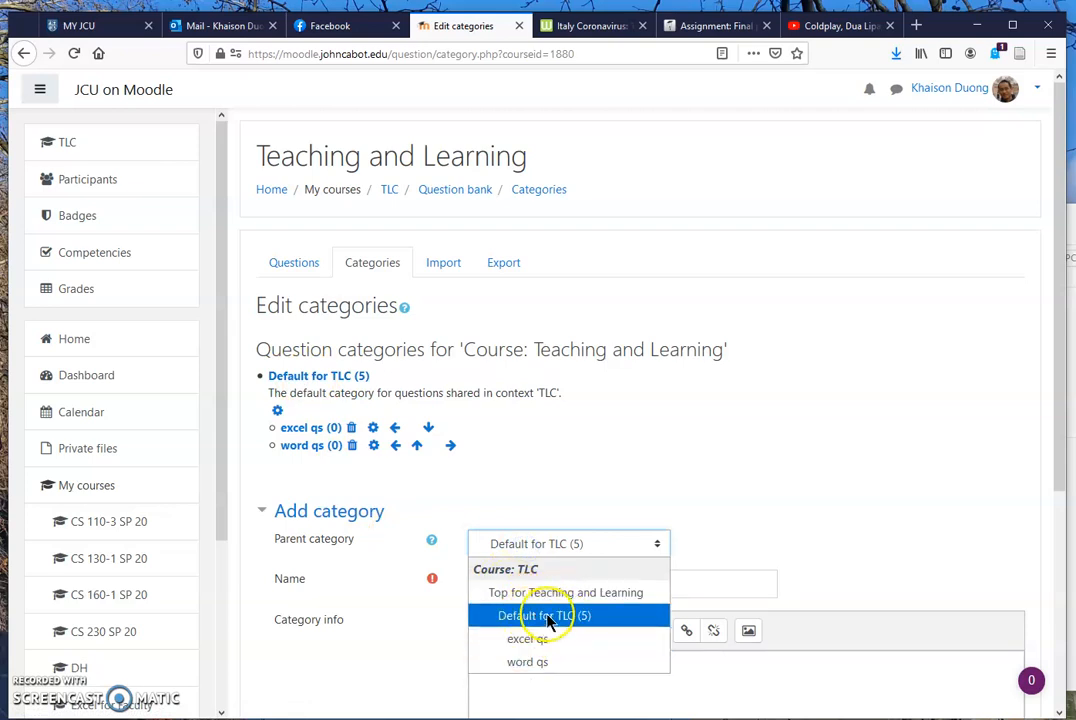
pyautogui.click(532, 507)
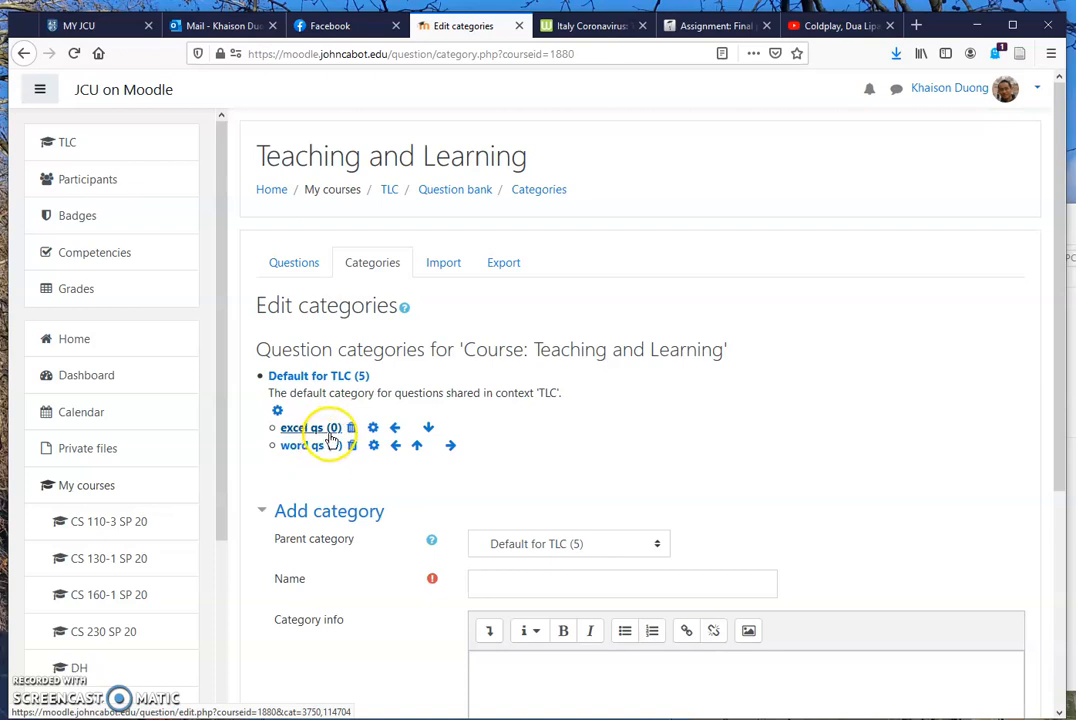
# In the question bank, move the first "long answer" question and the "5q quiz" question to the excel qs category.
pyautogui.click(298, 265)
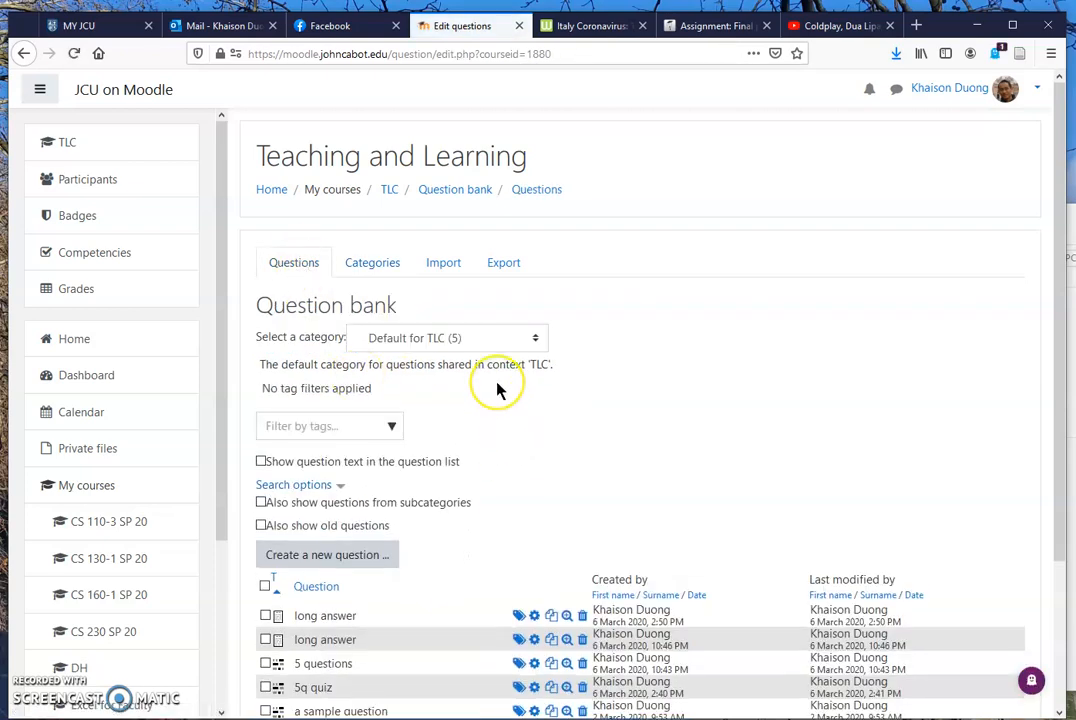
pyautogui.scroll(-3, 500, 390)
pyautogui.scroll(-1, 500, 390)
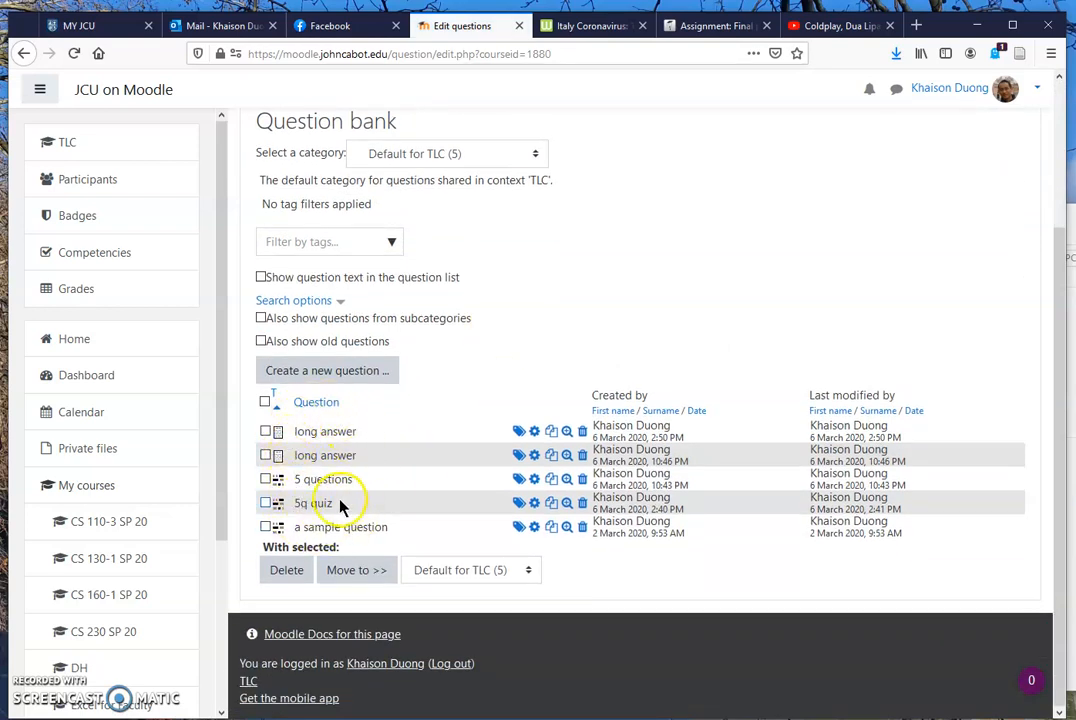
pyautogui.click(265, 432)
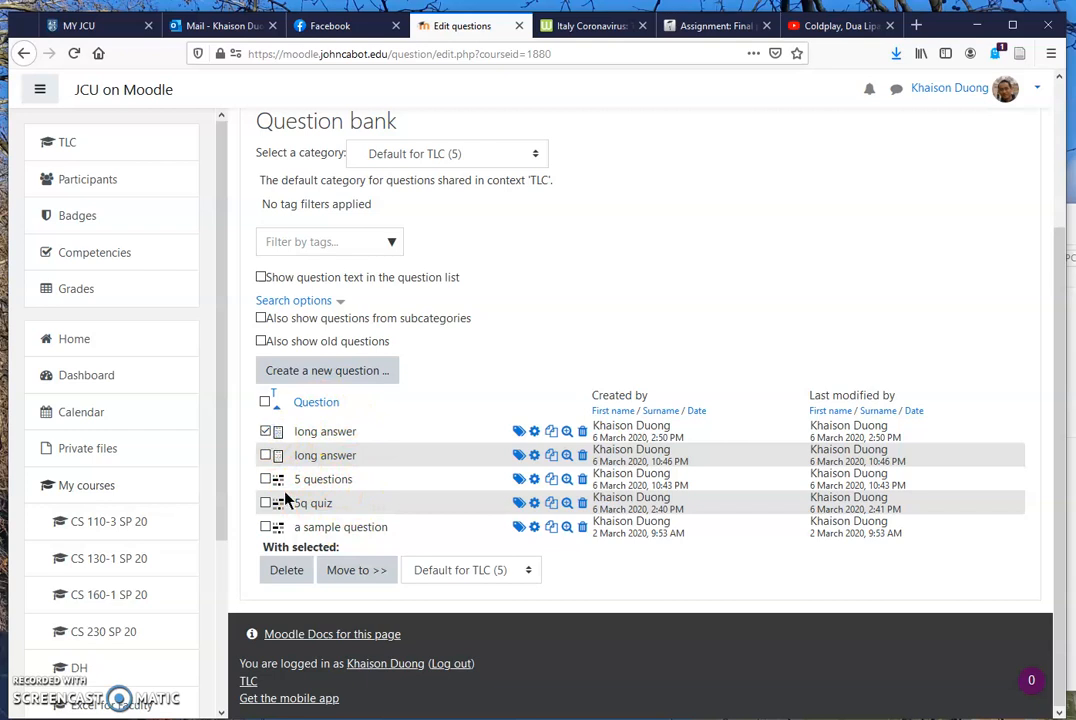
pyautogui.click(530, 570)
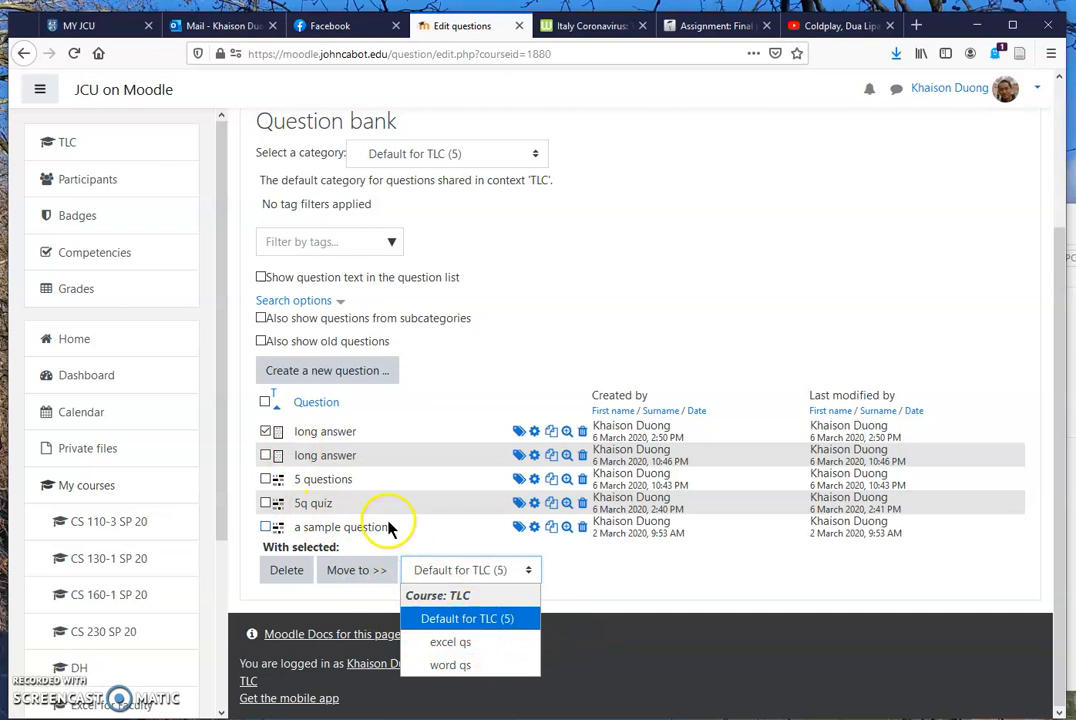
pyautogui.click(267, 503)
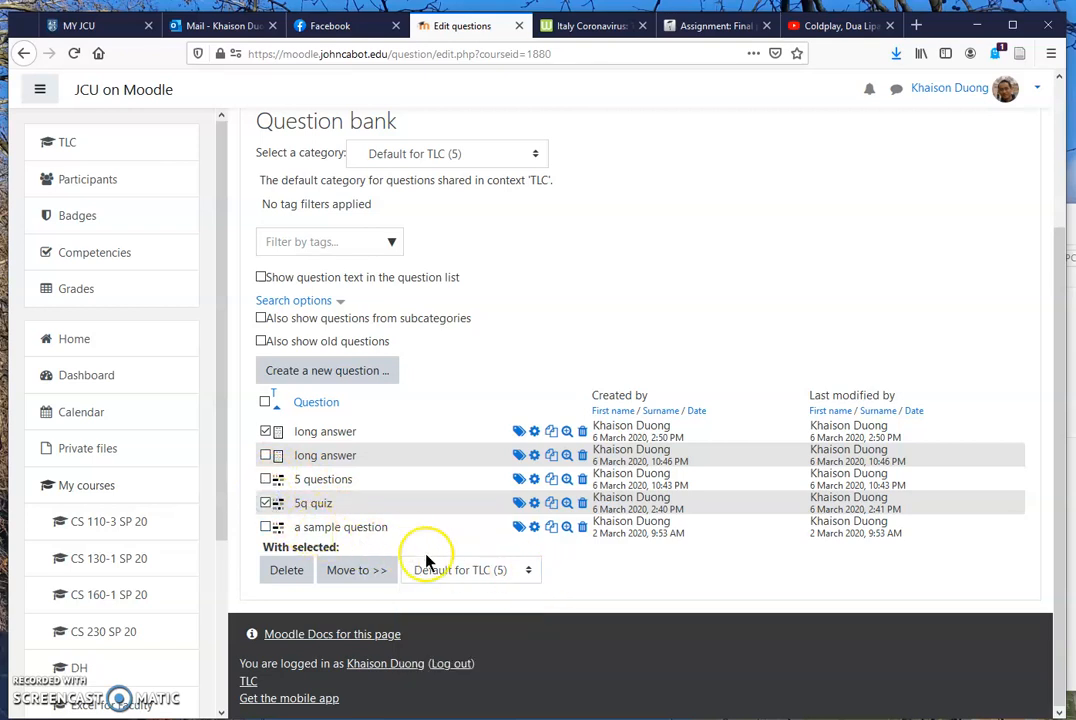
pyautogui.click(478, 570)
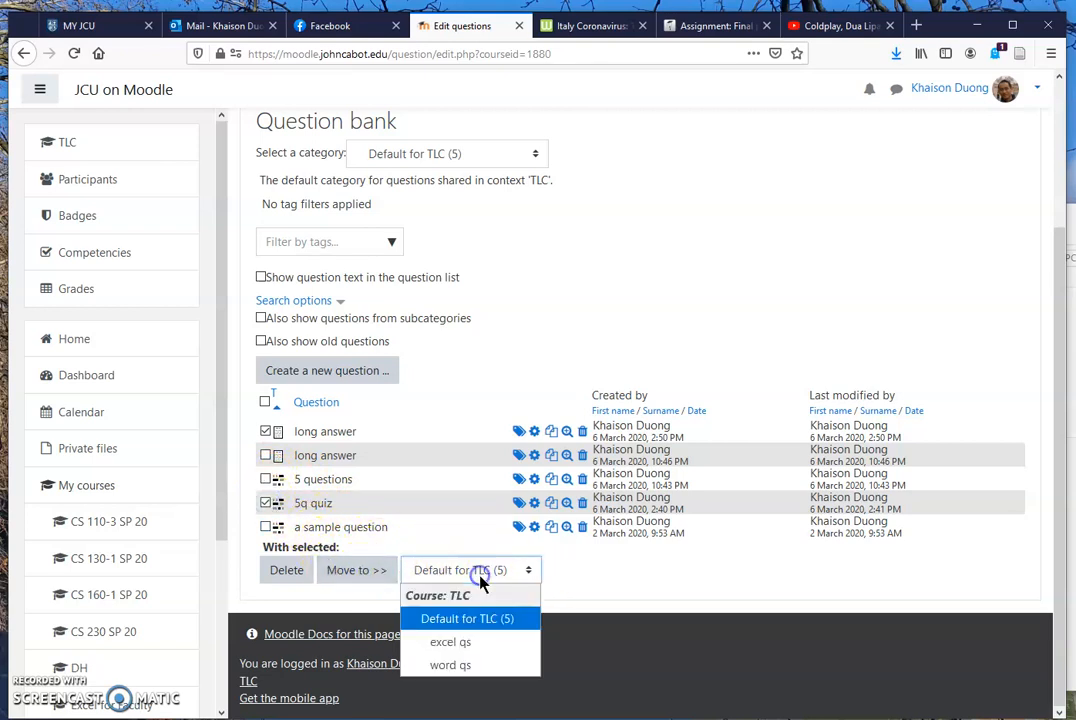
pyautogui.click(490, 641)
pyautogui.click(368, 570)
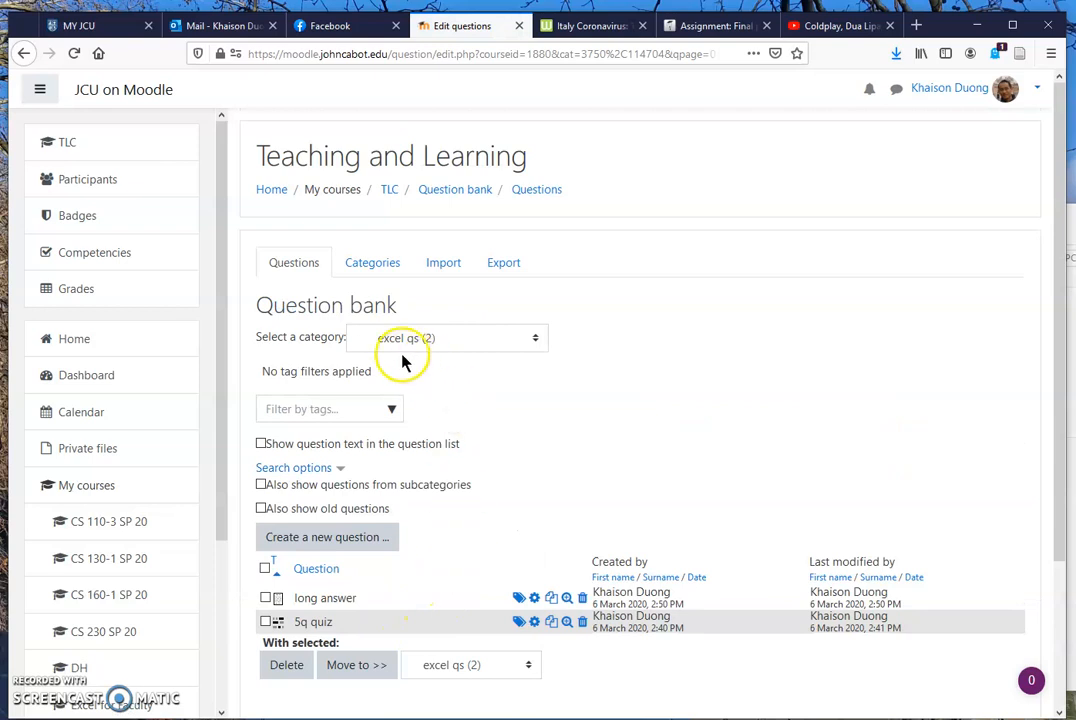
# Start a new True/False question in the question bank with its category set to excel qs.
pyautogui.click(456, 341)
pyautogui.click(432, 434)
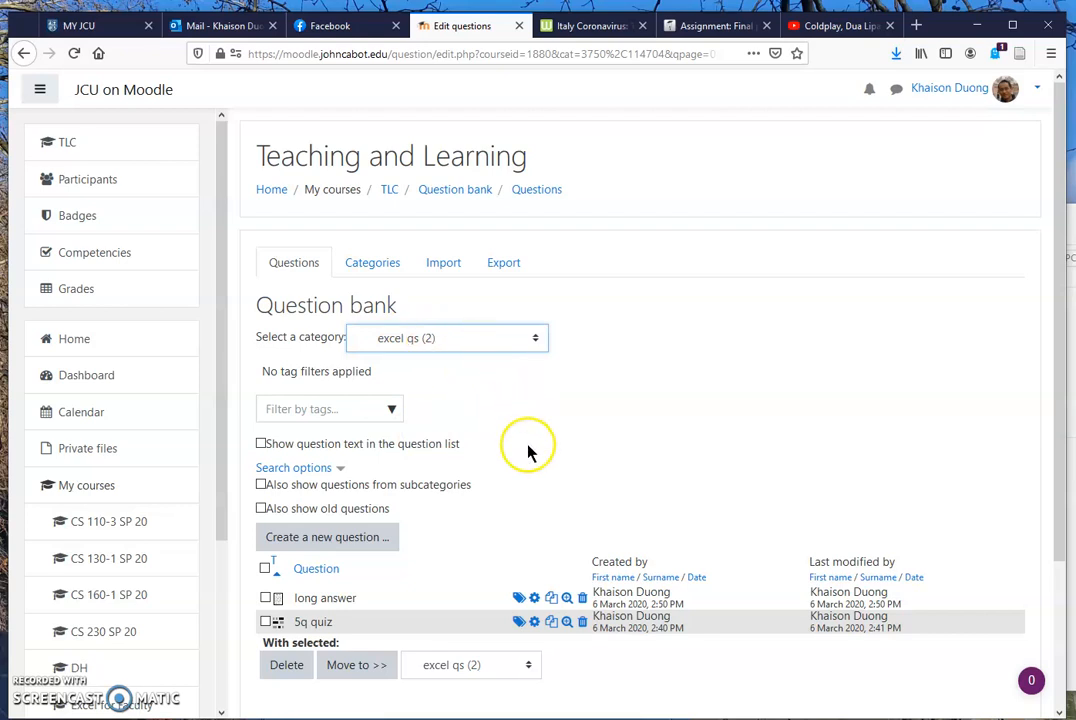
pyautogui.click(293, 539)
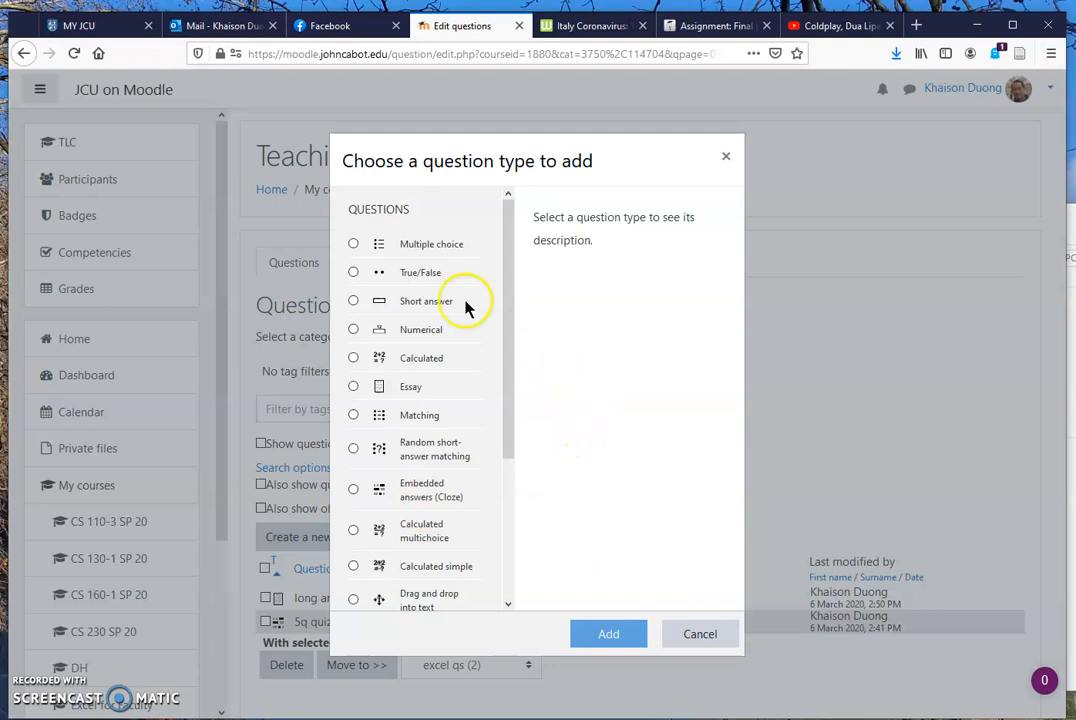
pyautogui.click(353, 272)
pyautogui.click(605, 630)
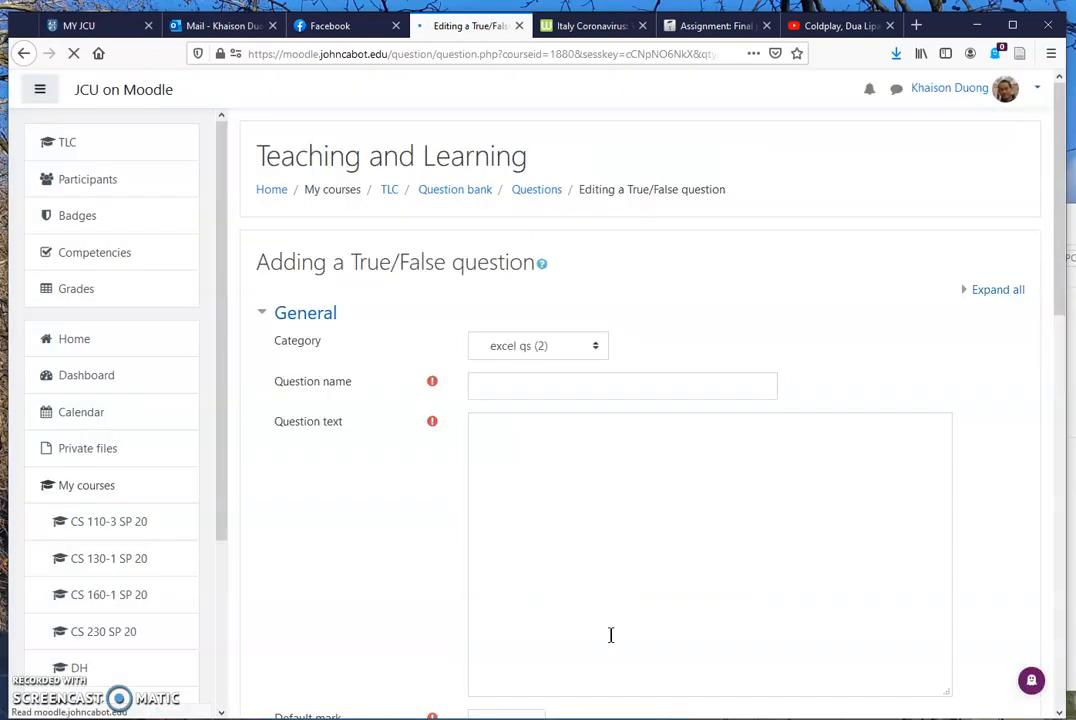
pyautogui.click(588, 346)
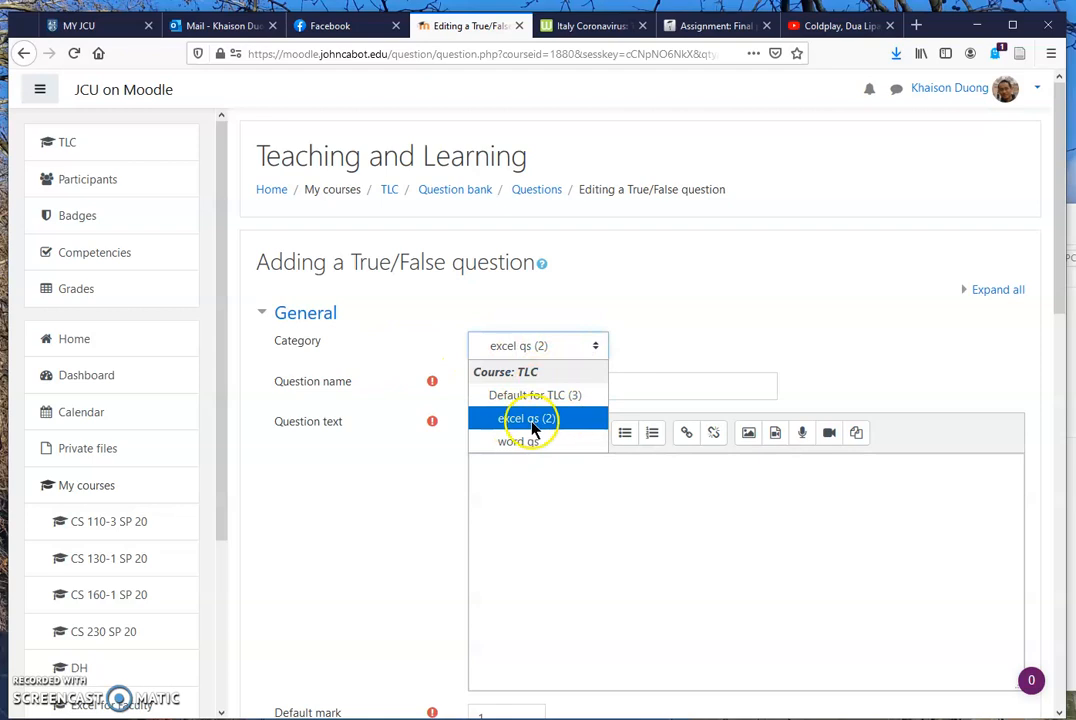
pyautogui.click(533, 421)
# Name the question "q3", enter the text "Is Excel fun?", make True the correct answer and save it.
pyautogui.click(505, 387)
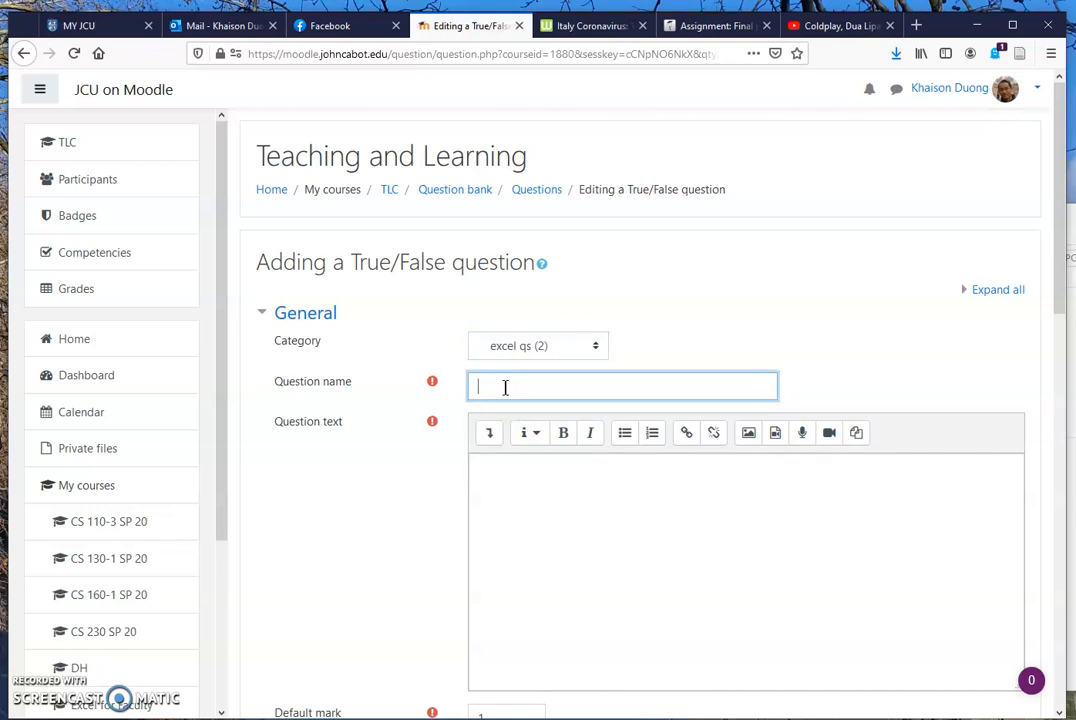
pyautogui.click(550, 492)
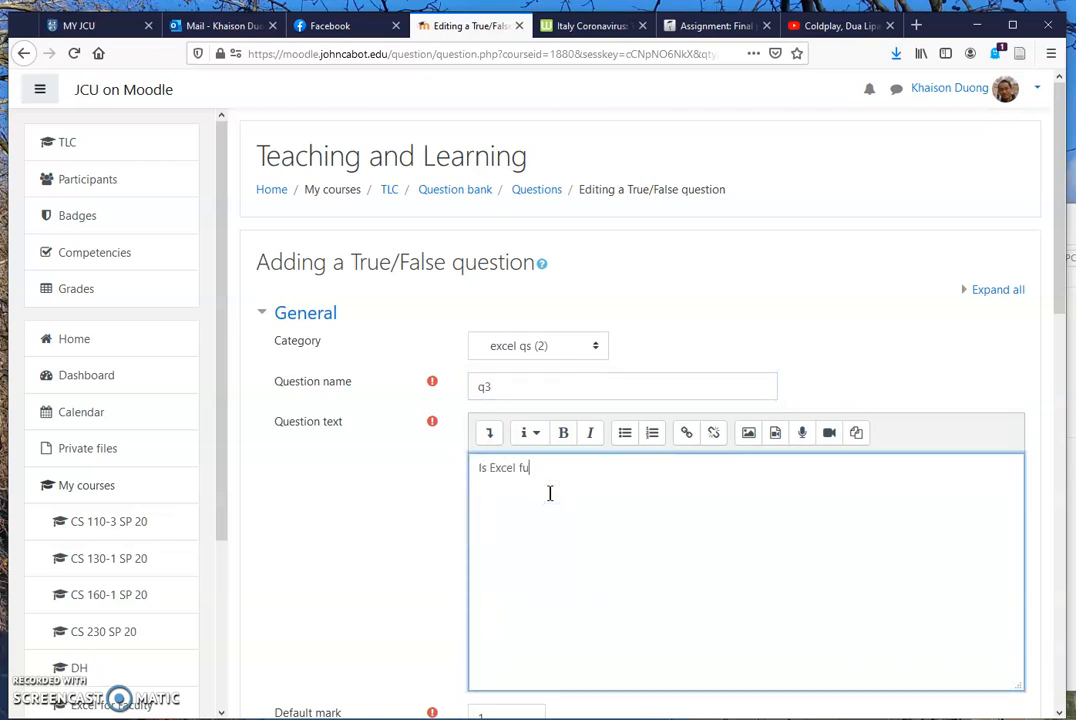
pyautogui.scroll(-3, 348, 545)
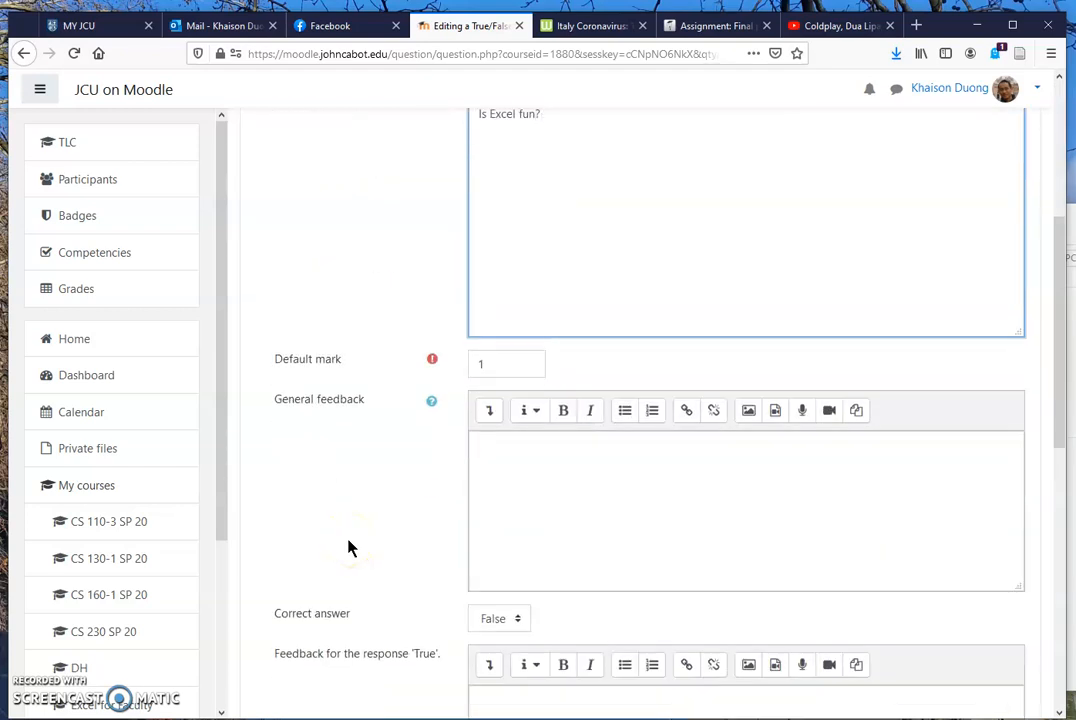
pyautogui.scroll(1, 364, 535)
pyautogui.scroll(-2, 364, 535)
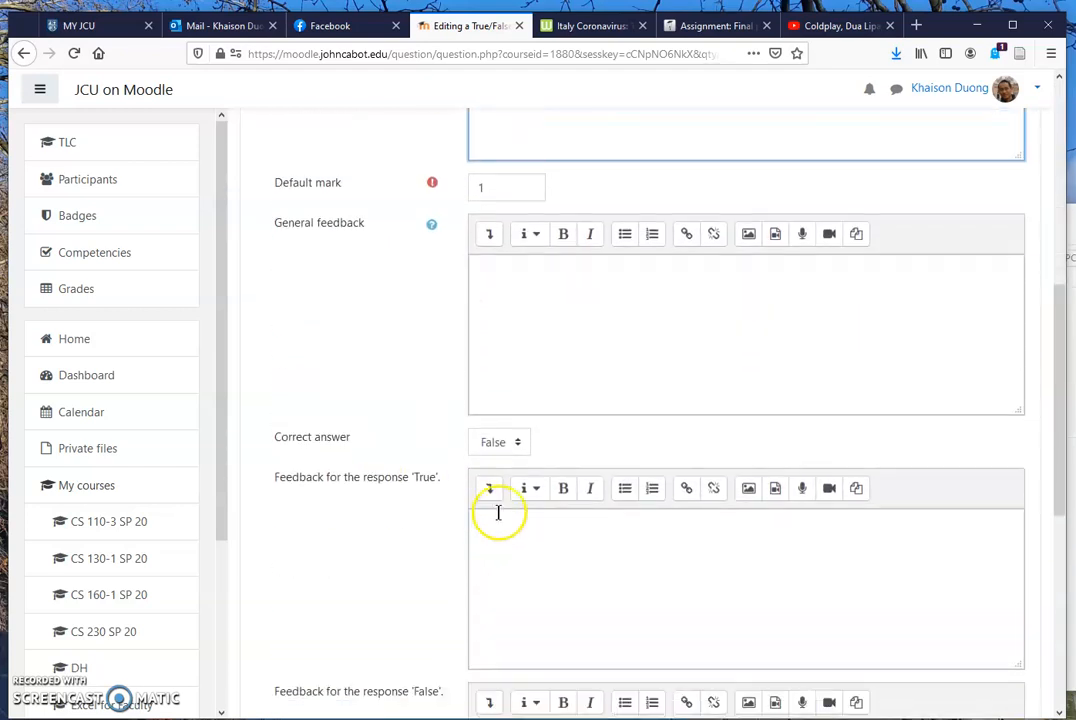
pyautogui.click(507, 446)
pyautogui.click(490, 490)
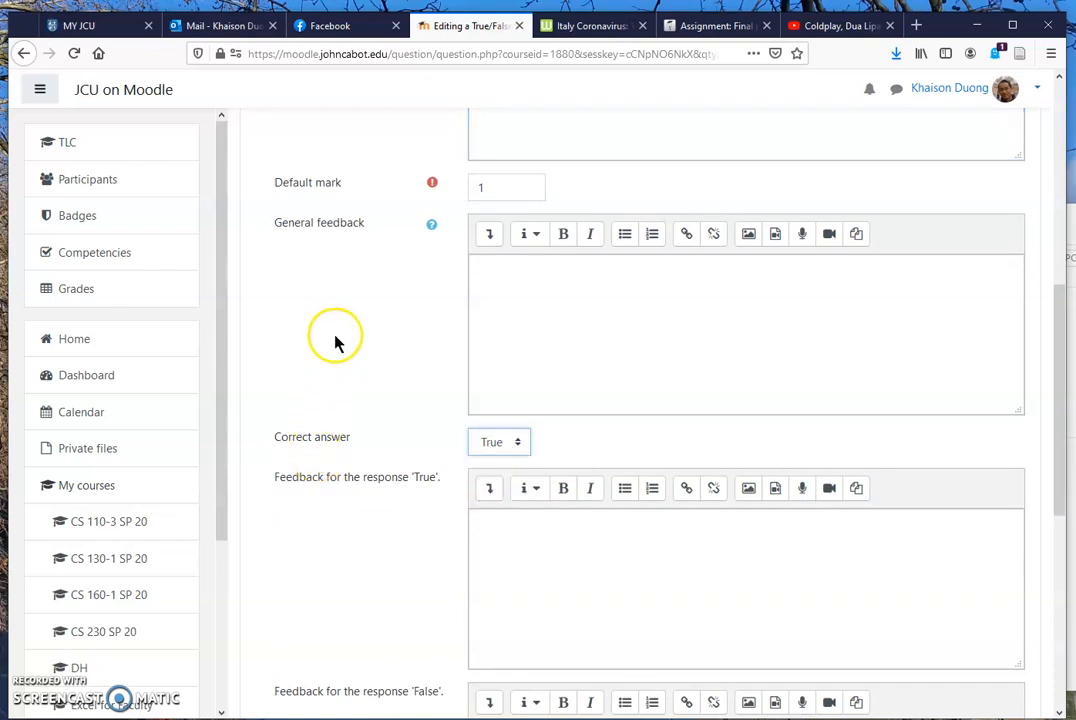
pyautogui.scroll(-5, 335, 343)
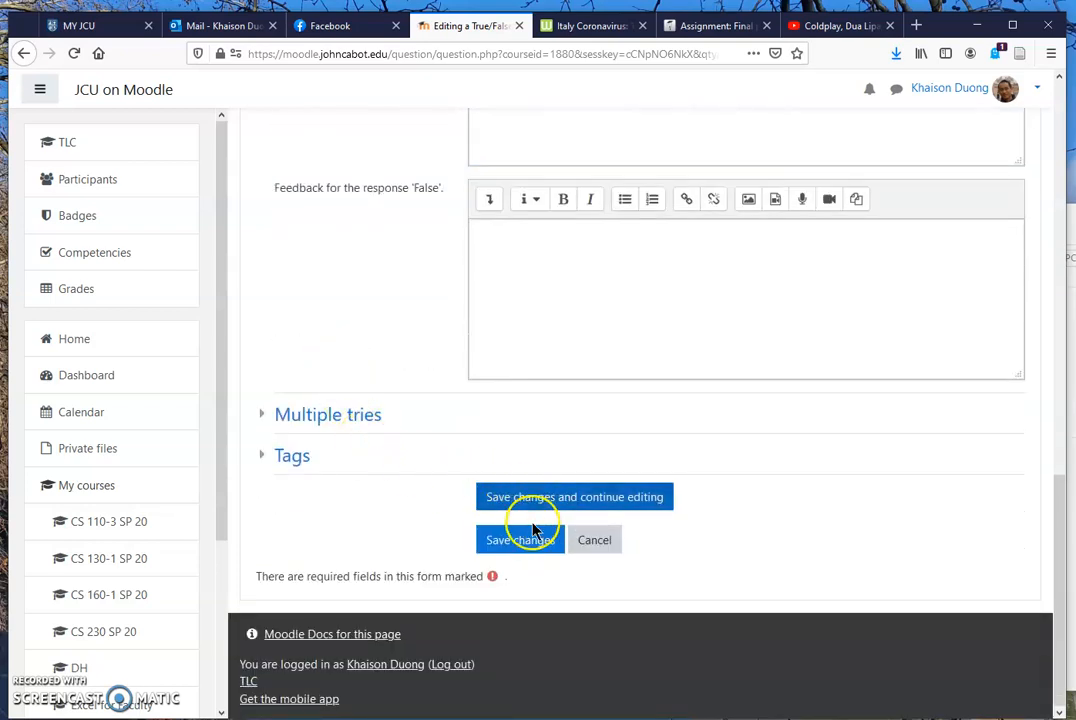
pyautogui.click(520, 542)
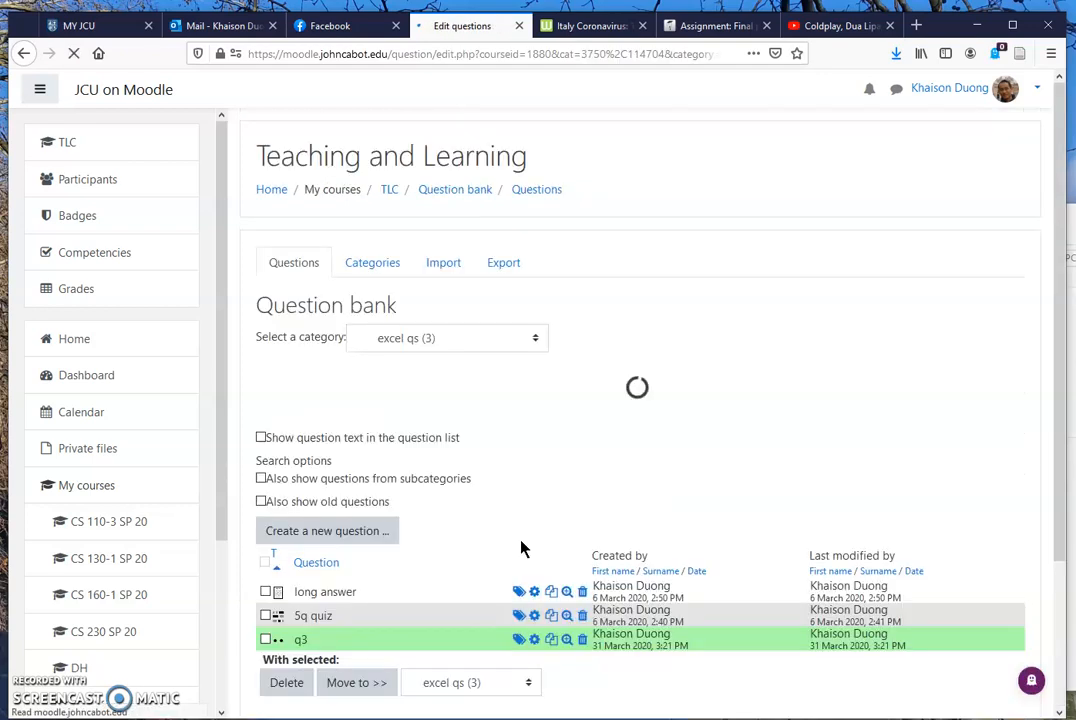
# Check the saved question in the excel qs list and go back to the question bank's categories.
pyautogui.scroll(-1, 509, 462)
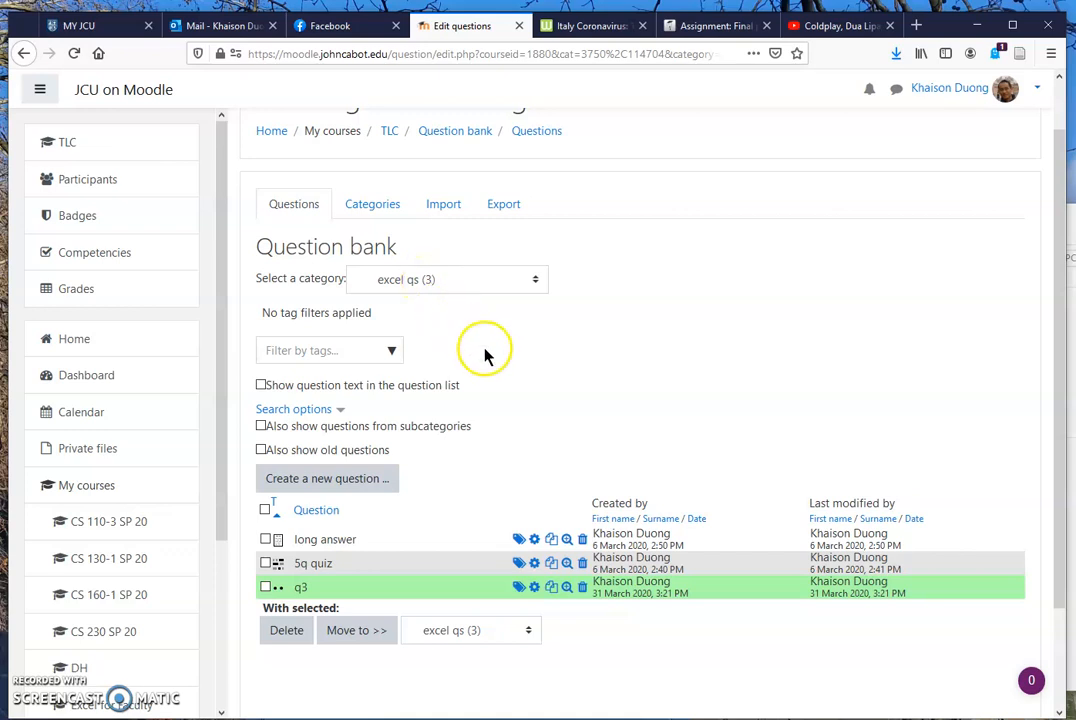
pyautogui.click(380, 203)
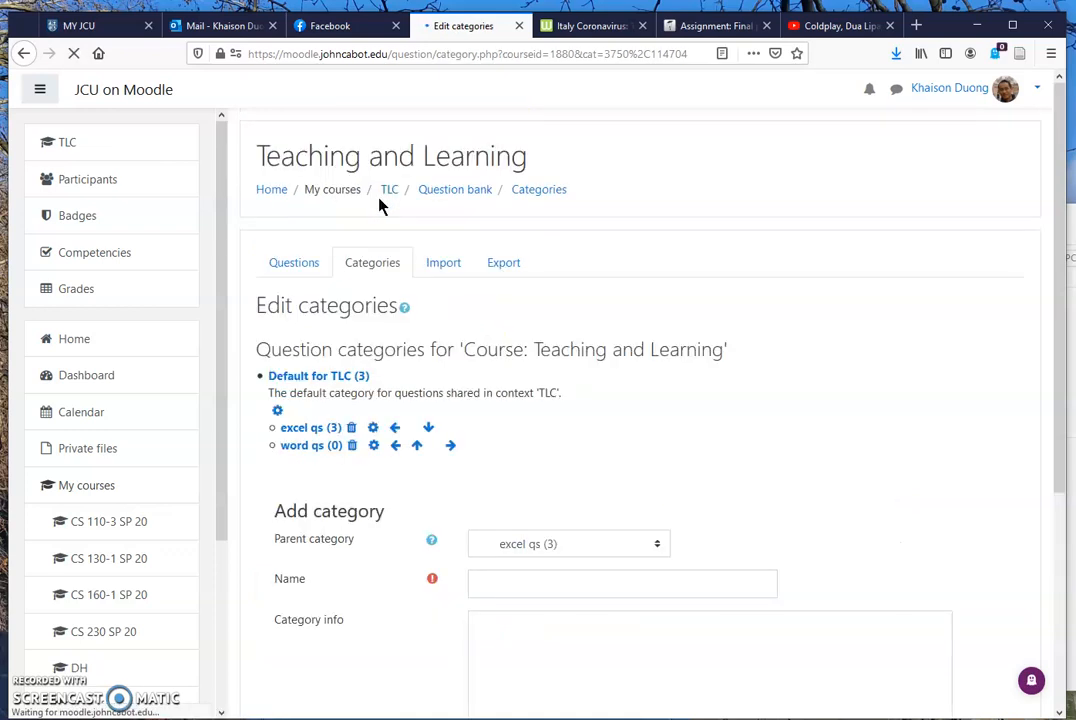
# Check the questions stored in the excel qs category and return to the TLC course page.
pyautogui.click(303, 432)
pyautogui.scroll(-1, 480, 480)
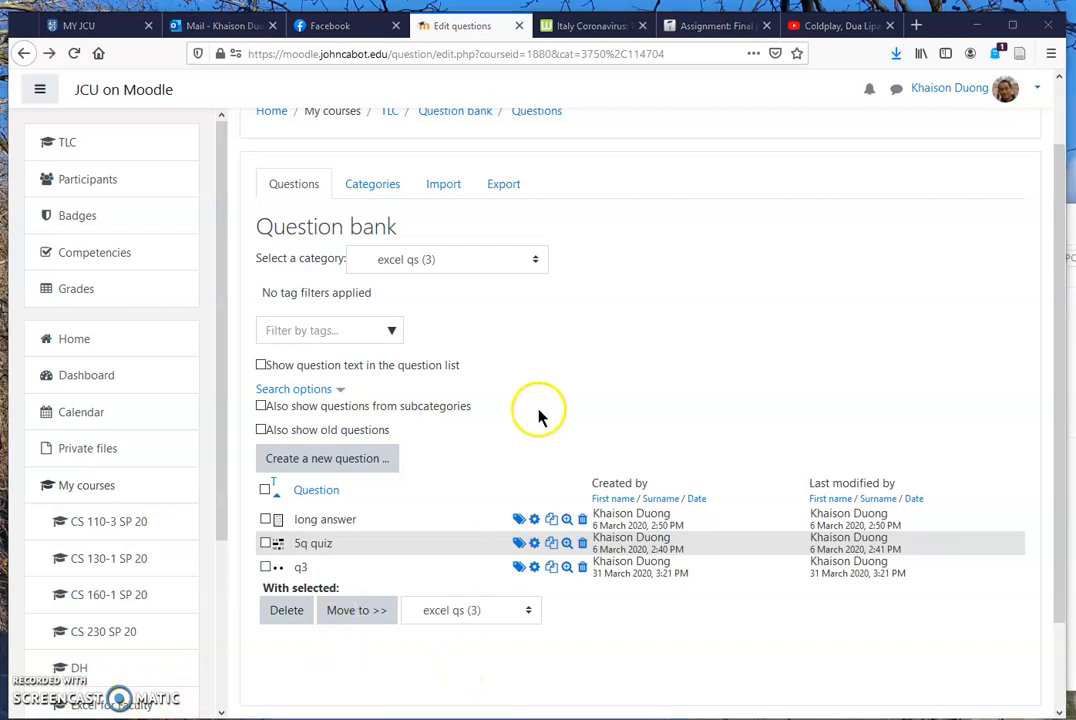
pyautogui.click(390, 118)
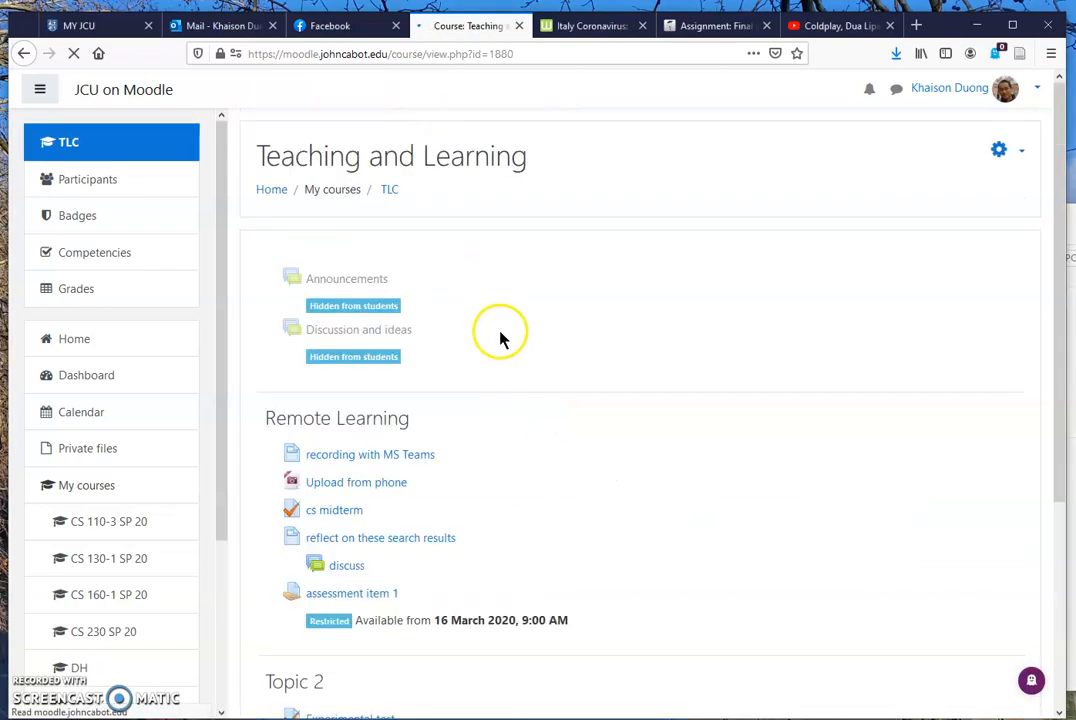
# Open the cs midterm quiz under Remote Learning and bring up its question editing page.
pyautogui.click(340, 511)
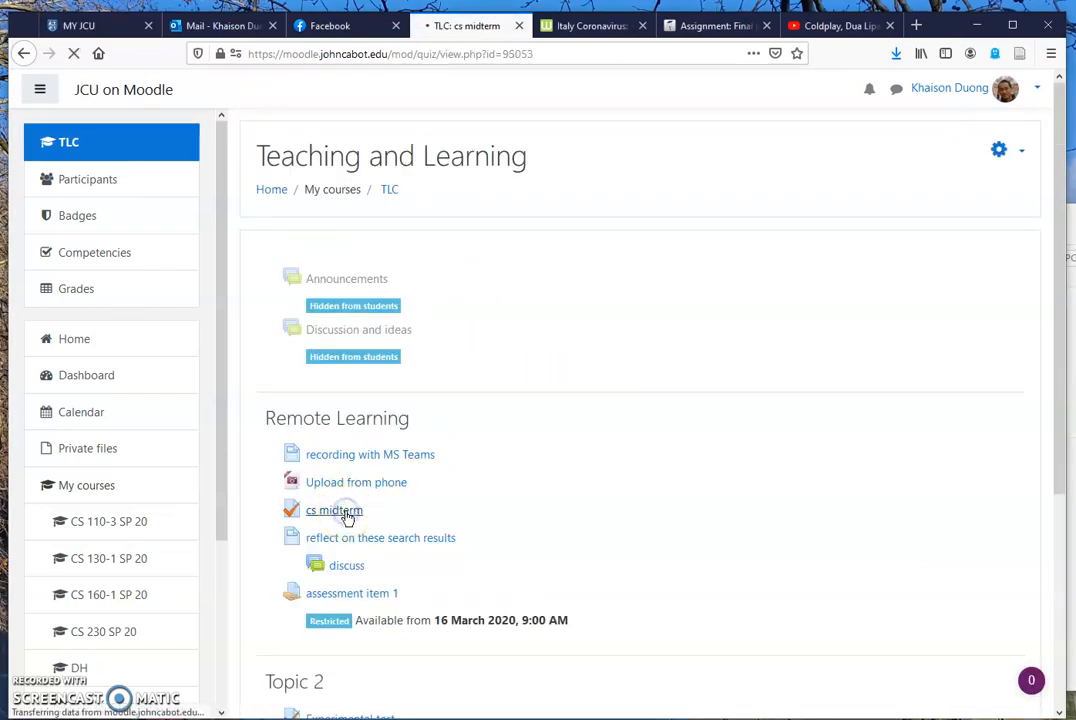
pyautogui.click(989, 253)
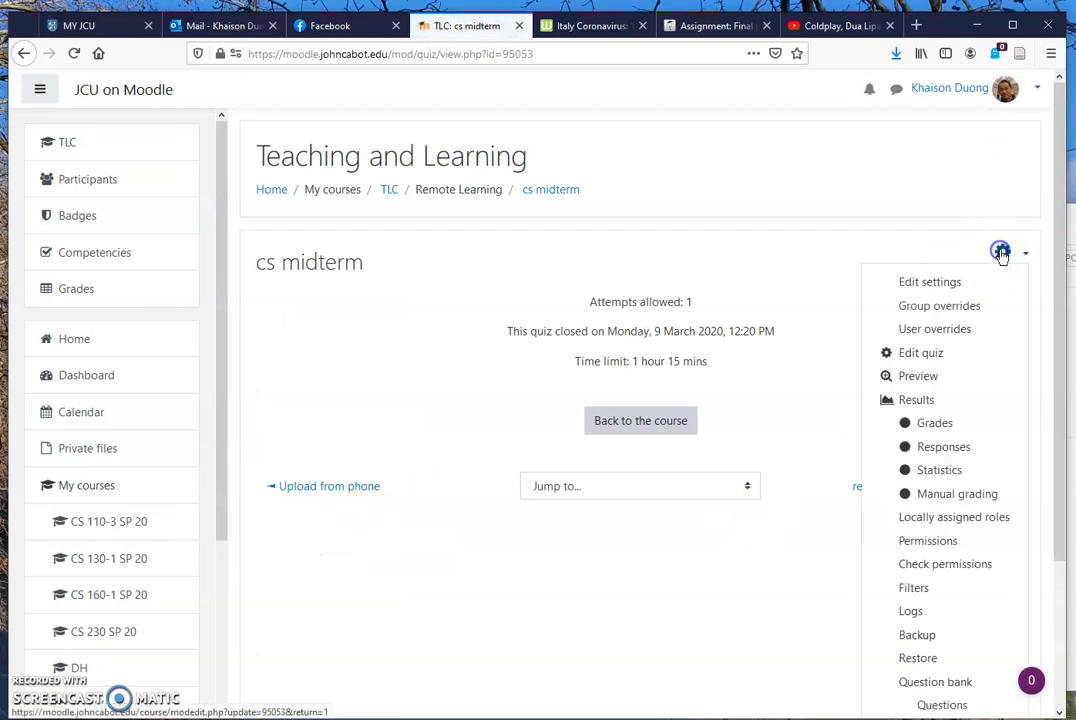
pyautogui.click(935, 357)
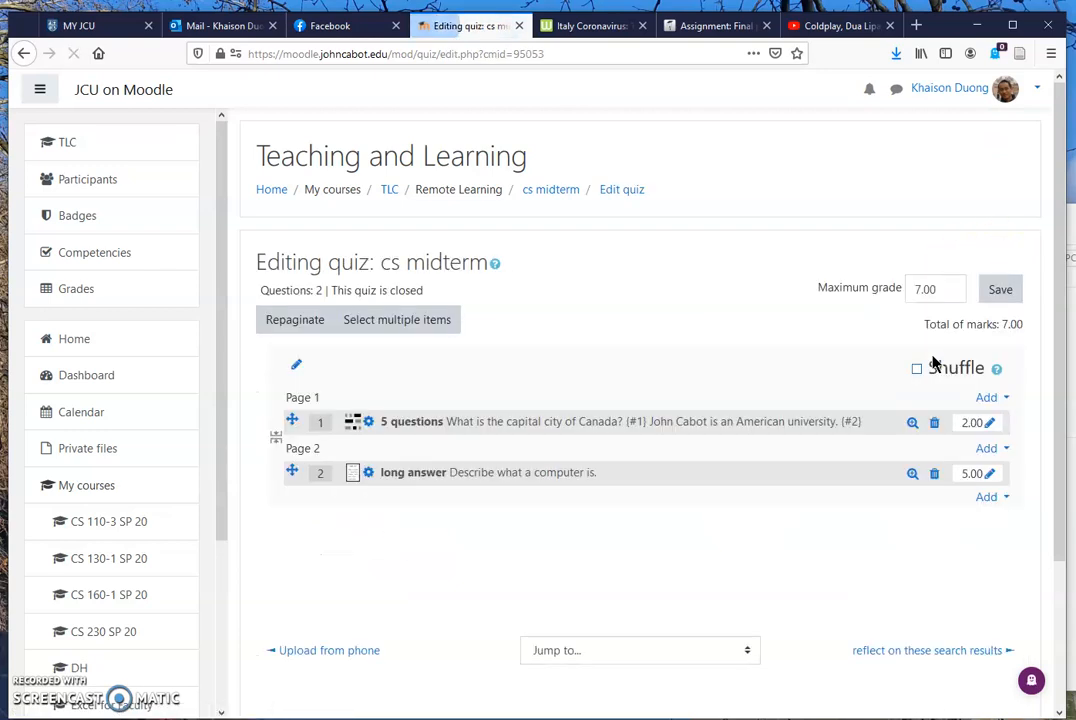
# Start adding a random question at the end of the quiz, drawn from the existing excel qs category.
pyautogui.click(987, 498)
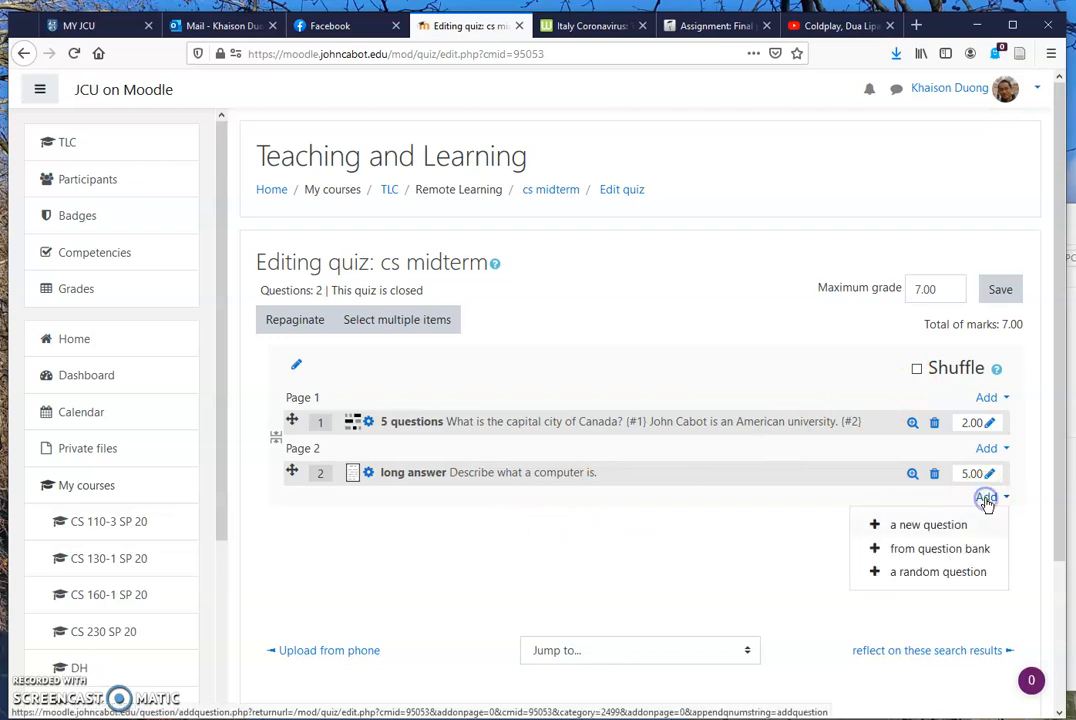
pyautogui.click(929, 576)
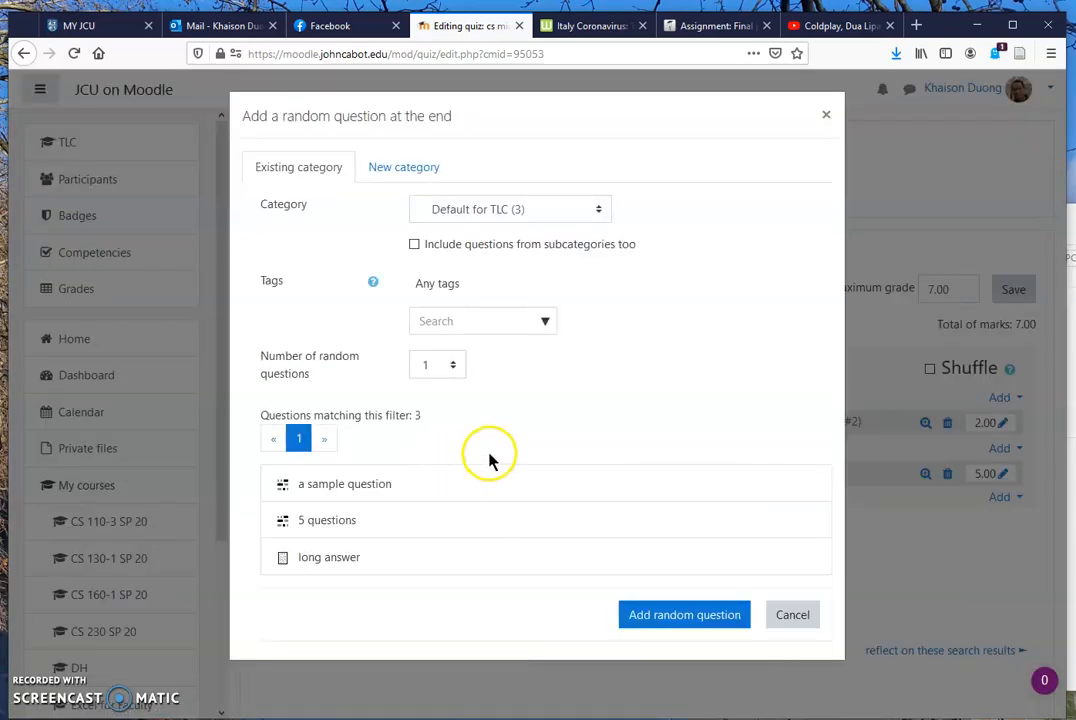
pyautogui.click(599, 217)
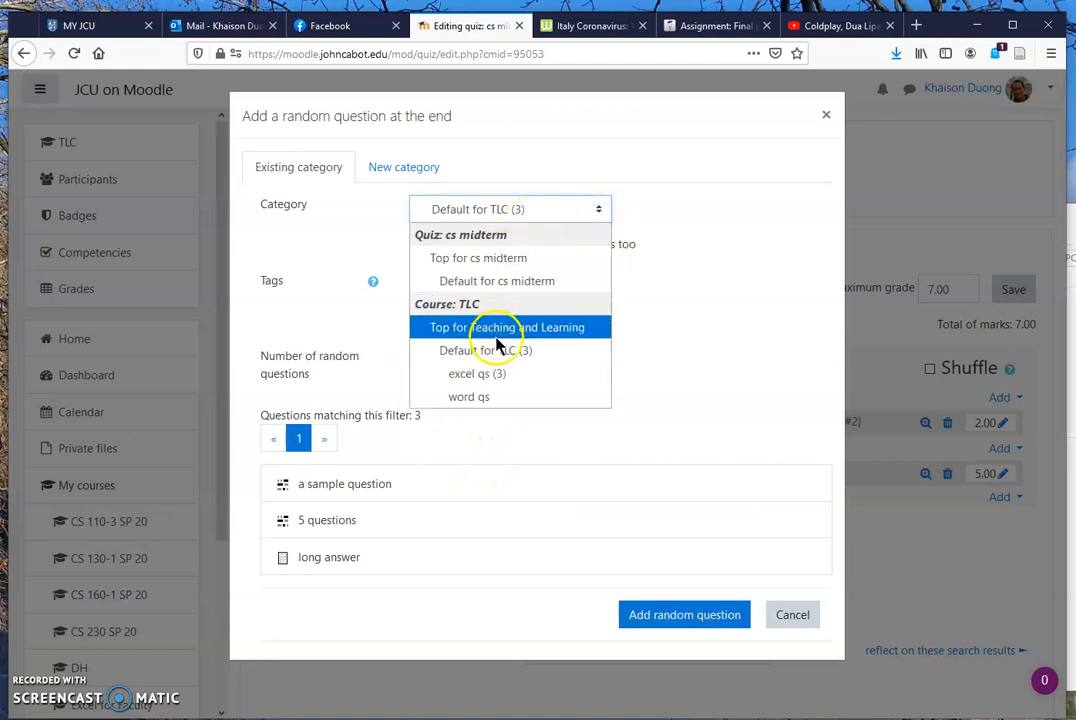
pyautogui.click(476, 378)
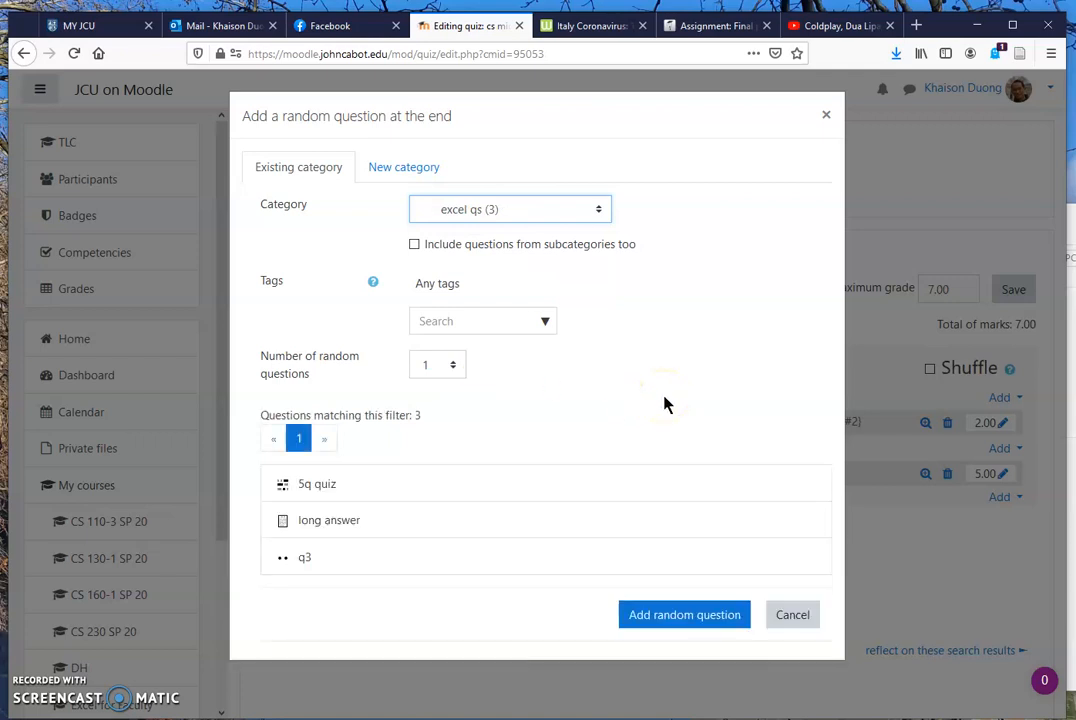
# Set the number of random questions to 2 and add them to the quiz.
pyautogui.click(456, 372)
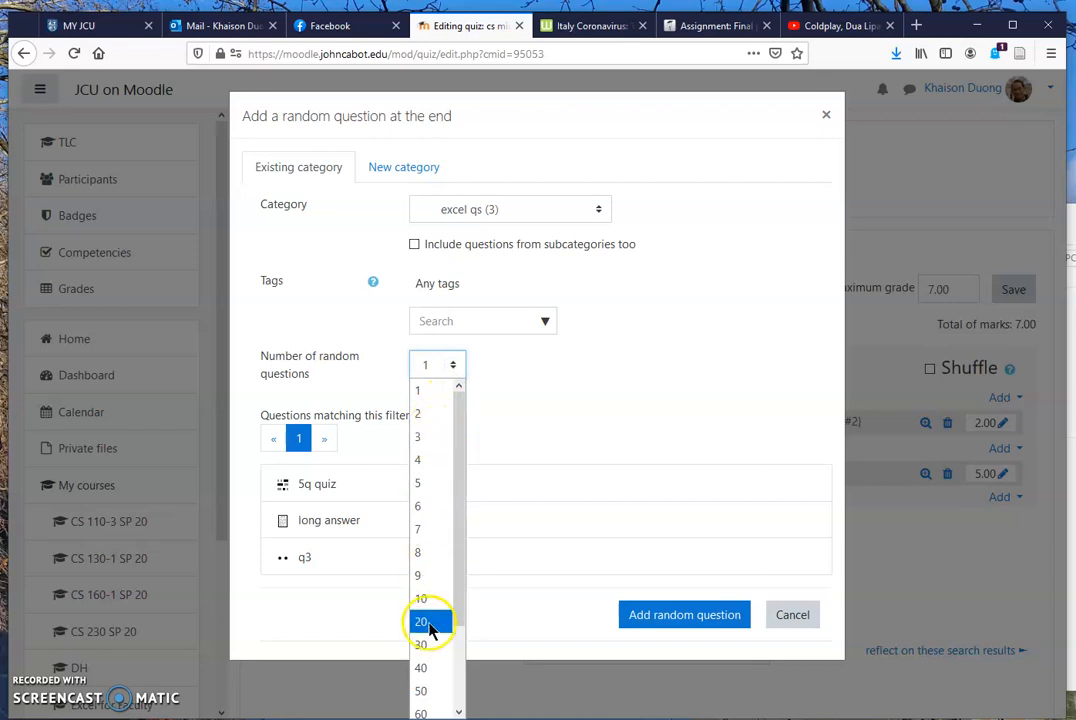
pyautogui.click(440, 364)
pyautogui.click(440, 364)
pyautogui.click(435, 365)
pyautogui.click(435, 365)
pyautogui.scroll(-1, 427, 543)
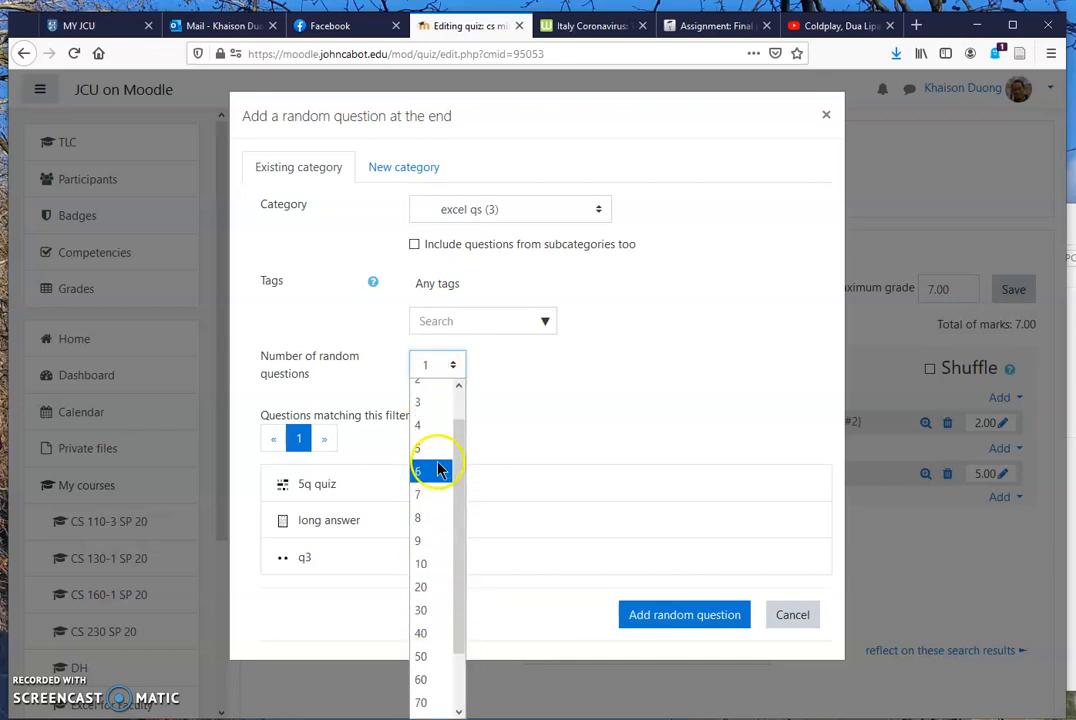
pyautogui.scroll(1, 436, 465)
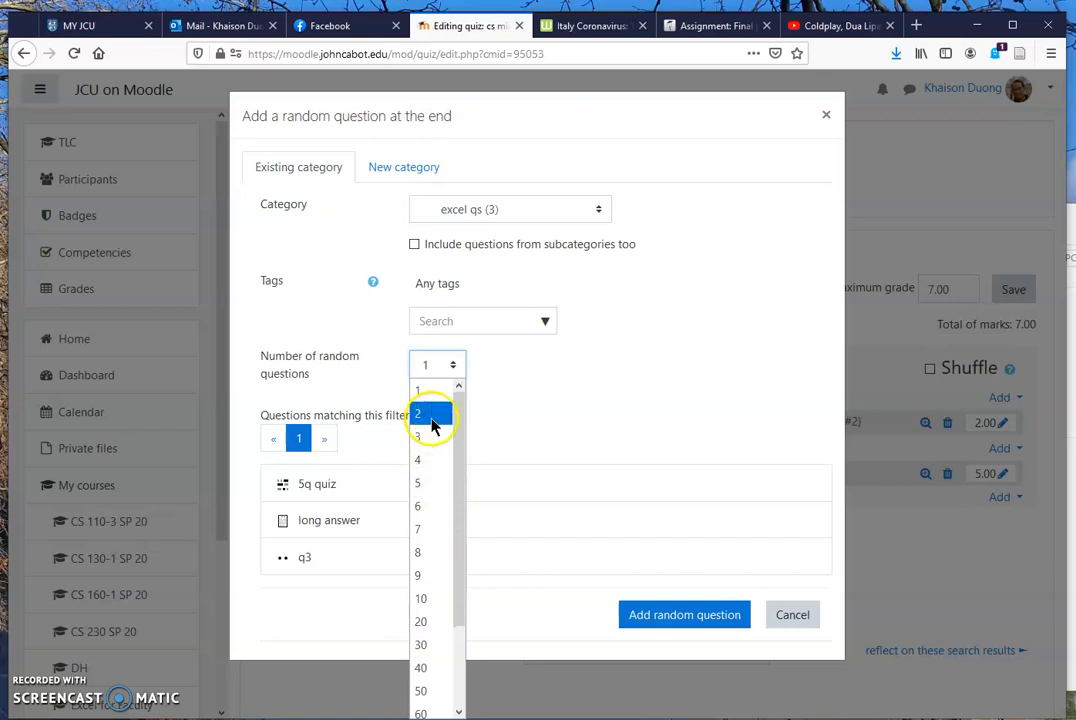
pyautogui.click(427, 413)
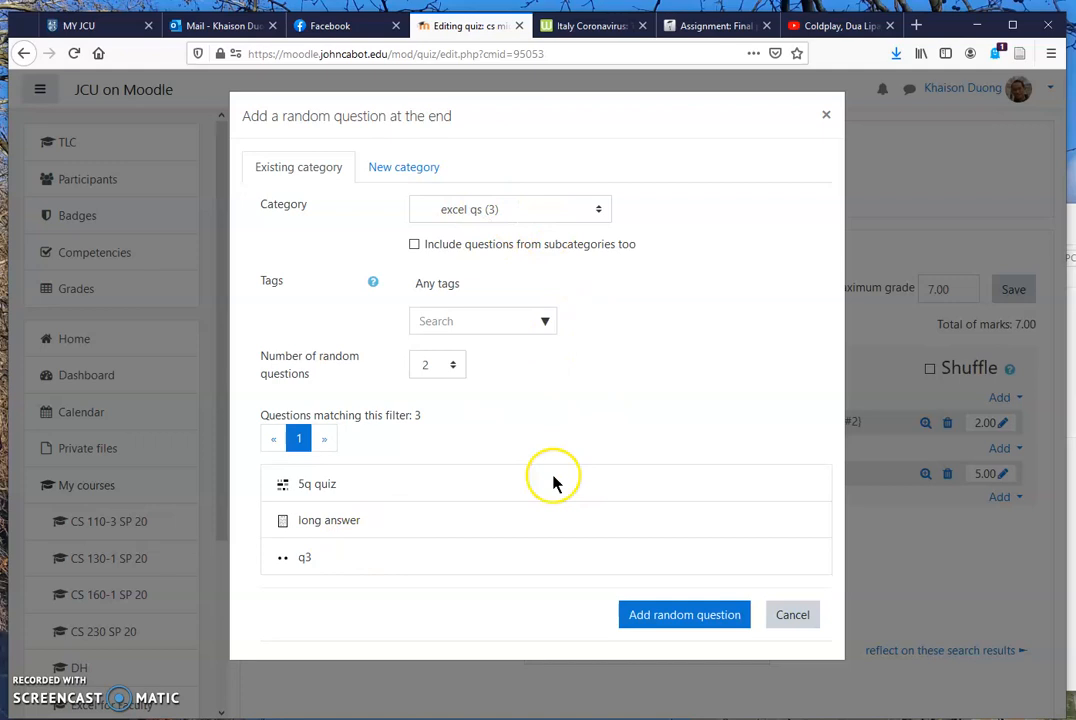
pyautogui.click(711, 615)
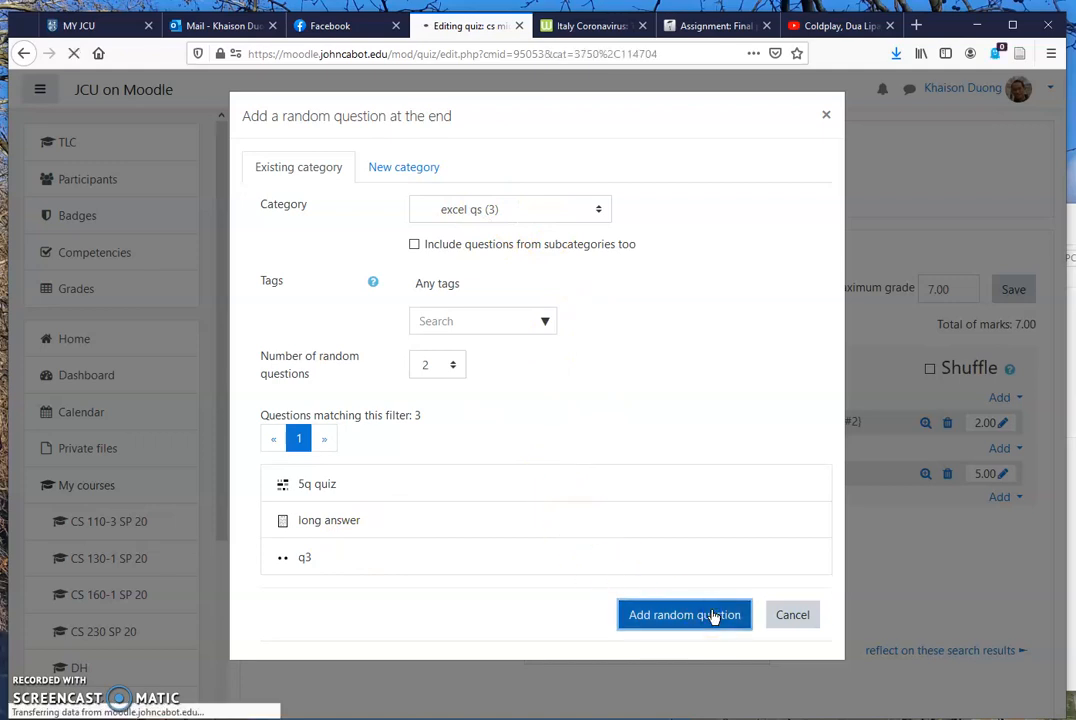